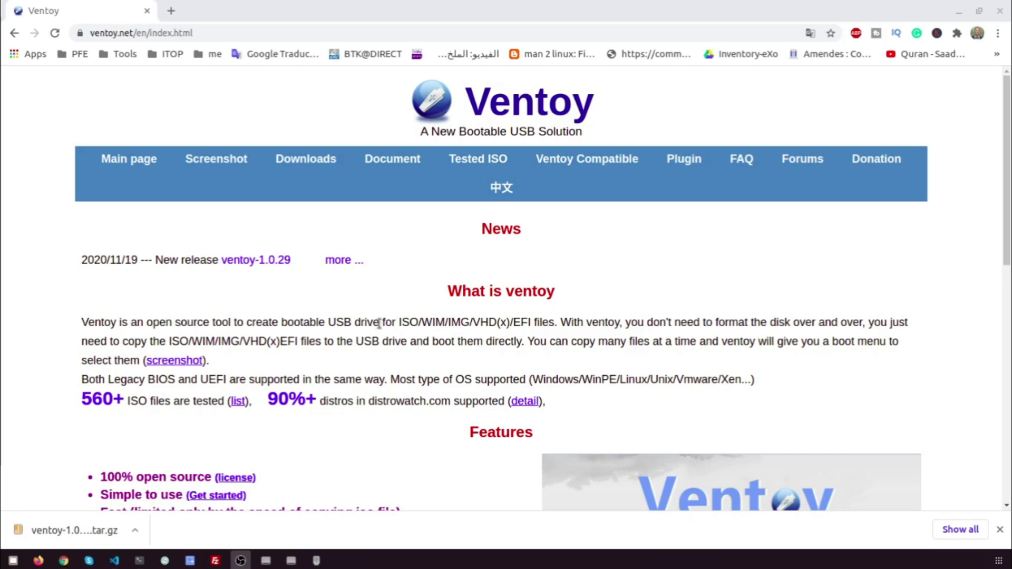
Read Ventoy's feature list, highlighting the bootable USB, Legacy + UEFI and MBR/GPT lines
left_click_drag(379, 322, 246, 322)
left_click(525, 332)
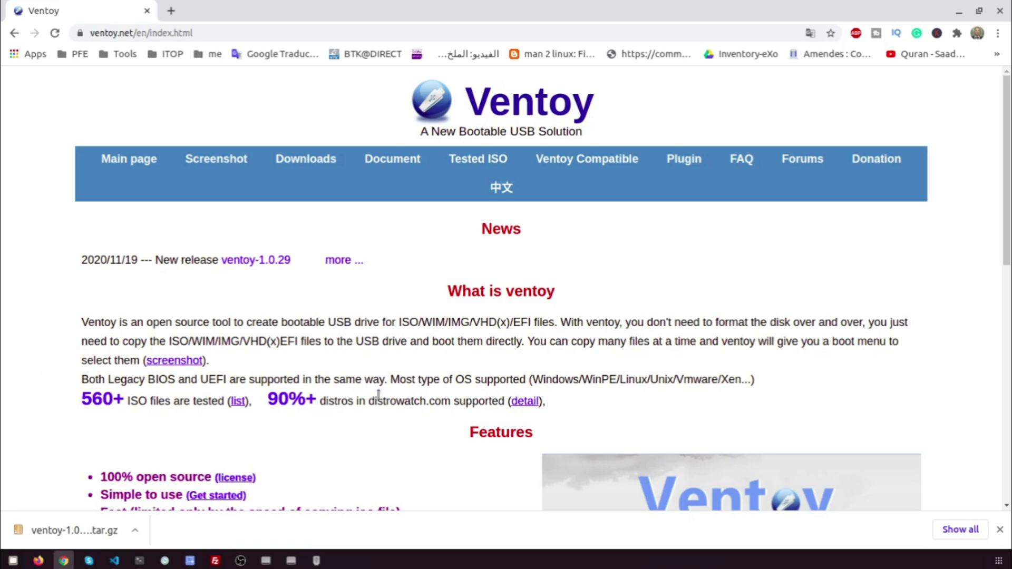
scroll(757, 409, "down", 5)
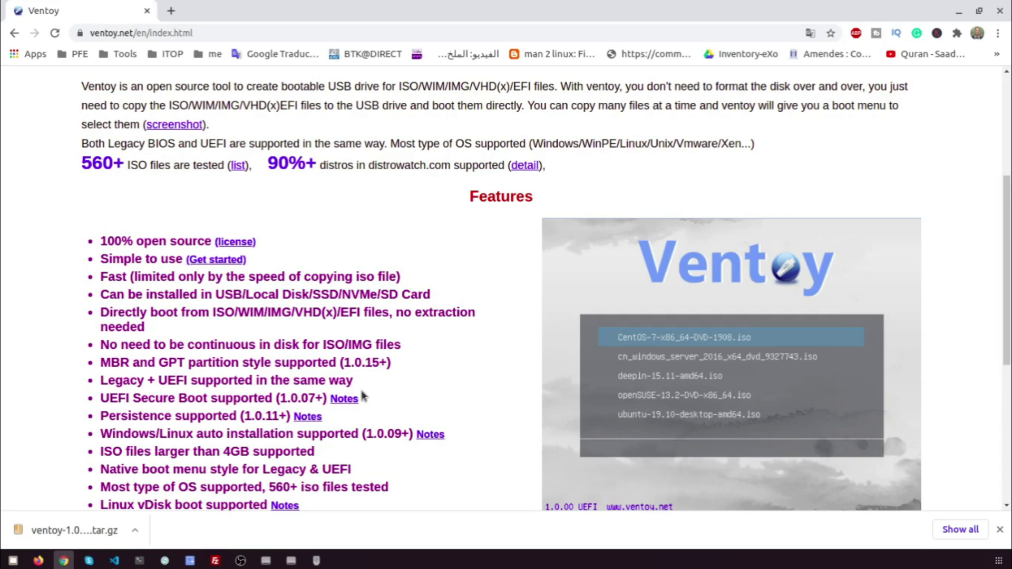
scroll(457, 405, "down", 1)
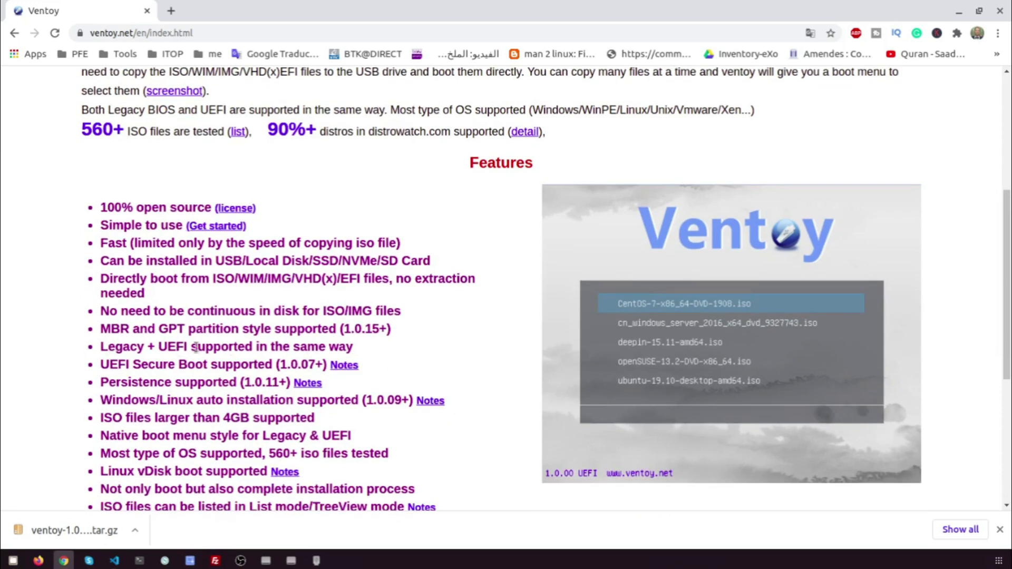
left_click_drag(99, 346, 359, 343)
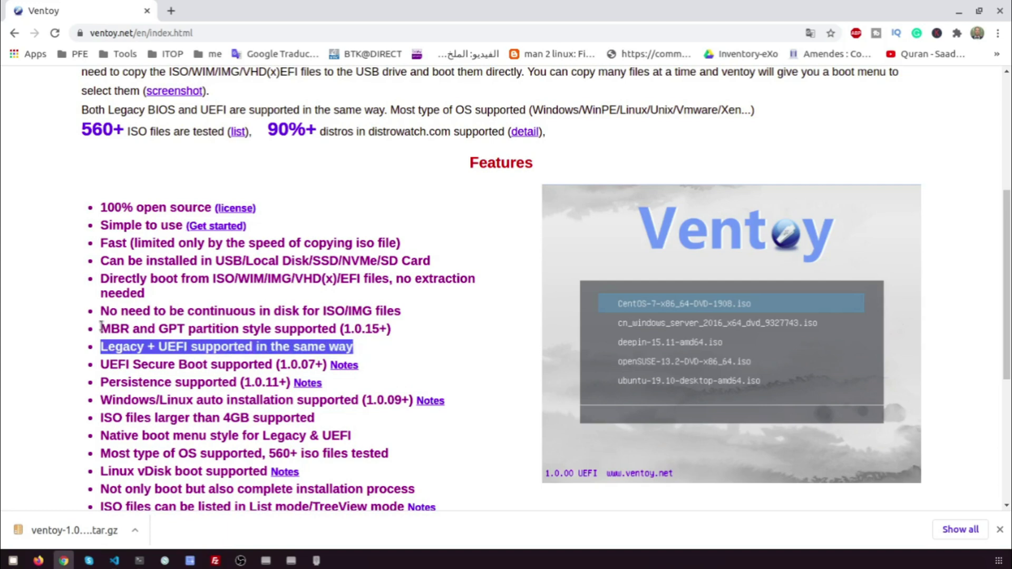
left_click_drag(101, 326, 345, 326)
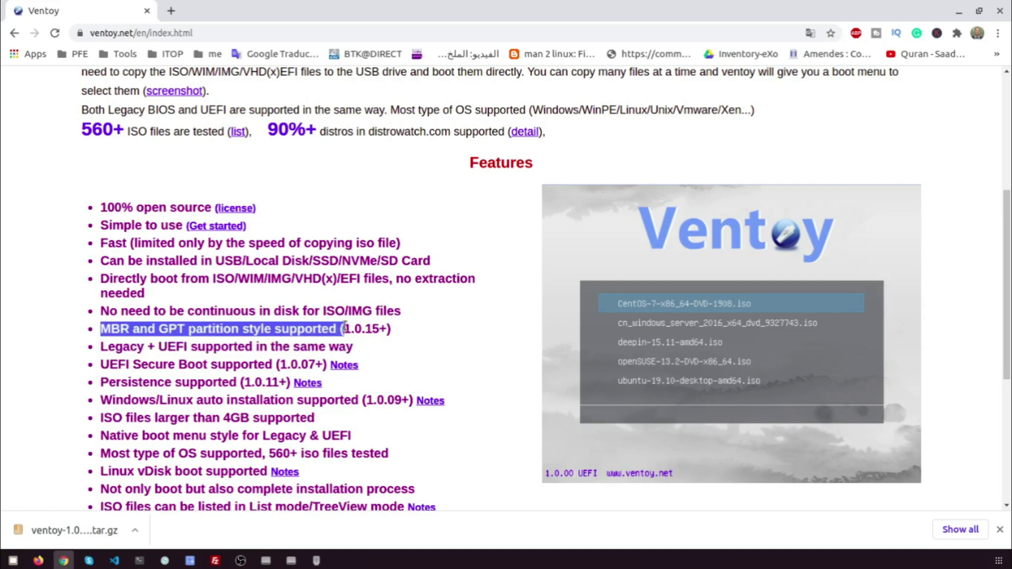
left_click(445, 350)
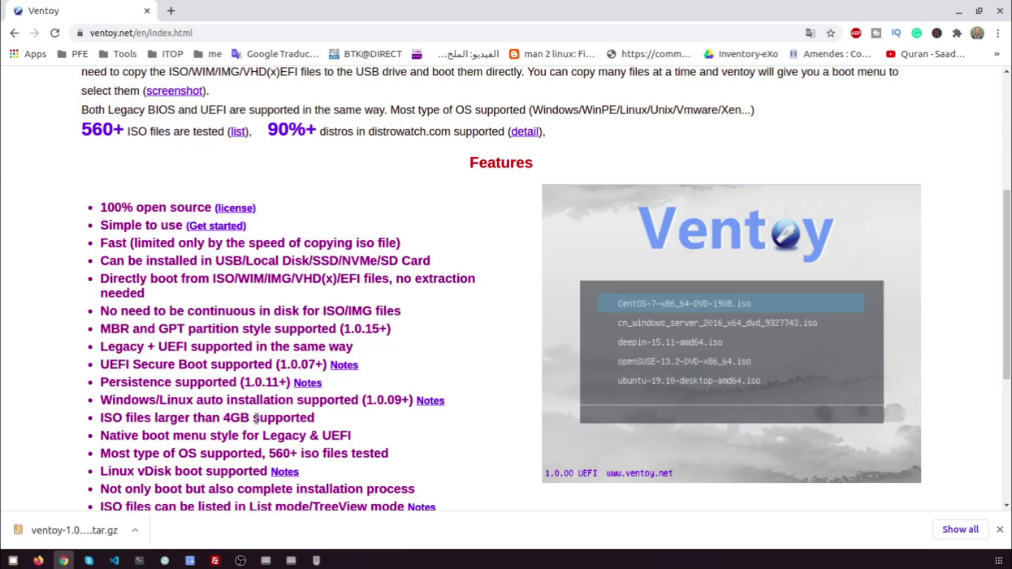
scroll(257, 418, "up", 5)
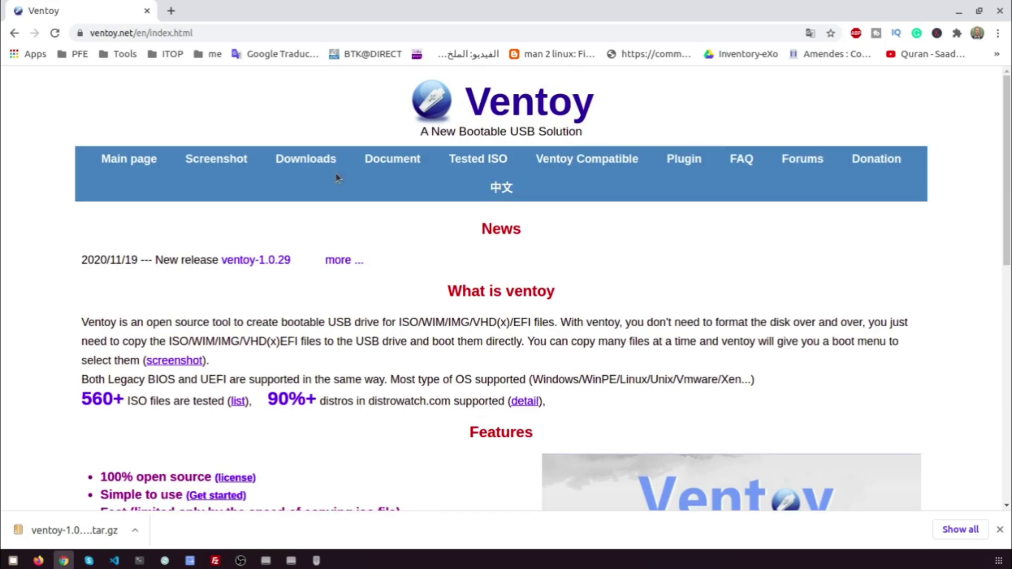
Download ventoy-1.0.29-linux.tar.gz from the 1.0.29 release assets into the Download folder
left_click(319, 161)
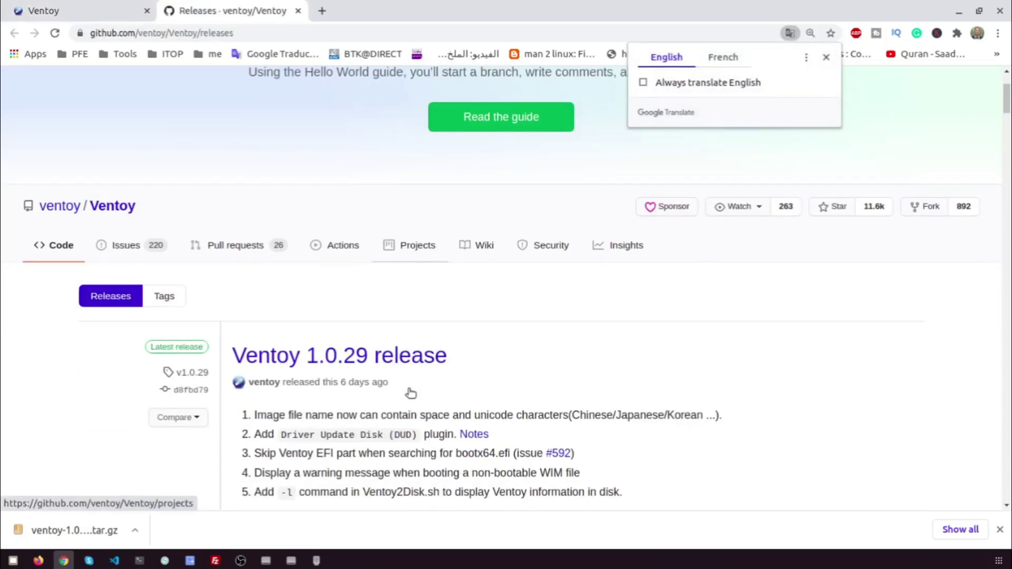
scroll(411, 393, "down", 2)
scroll(408, 389, "down", 1)
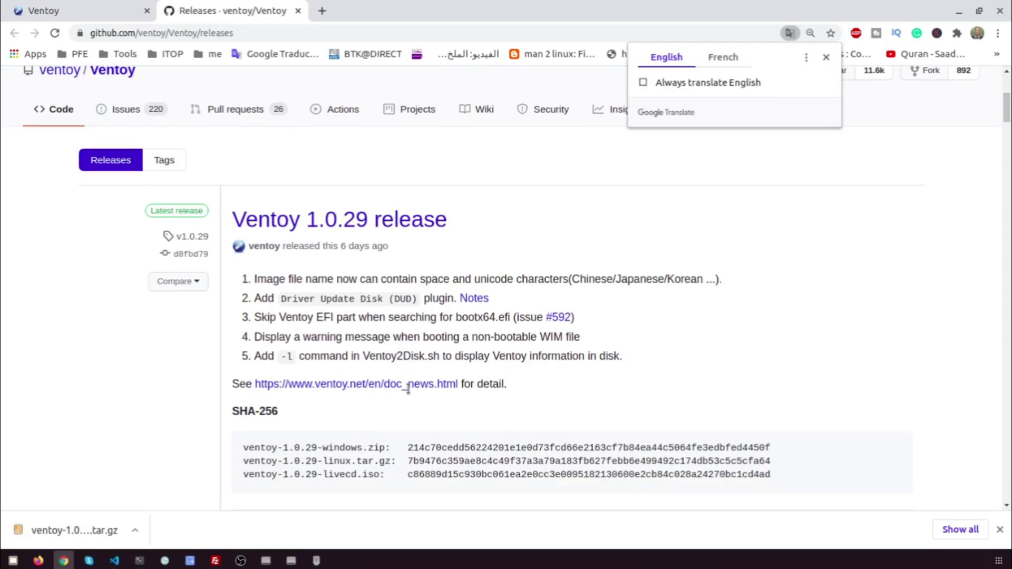
scroll(410, 393, "down", 3)
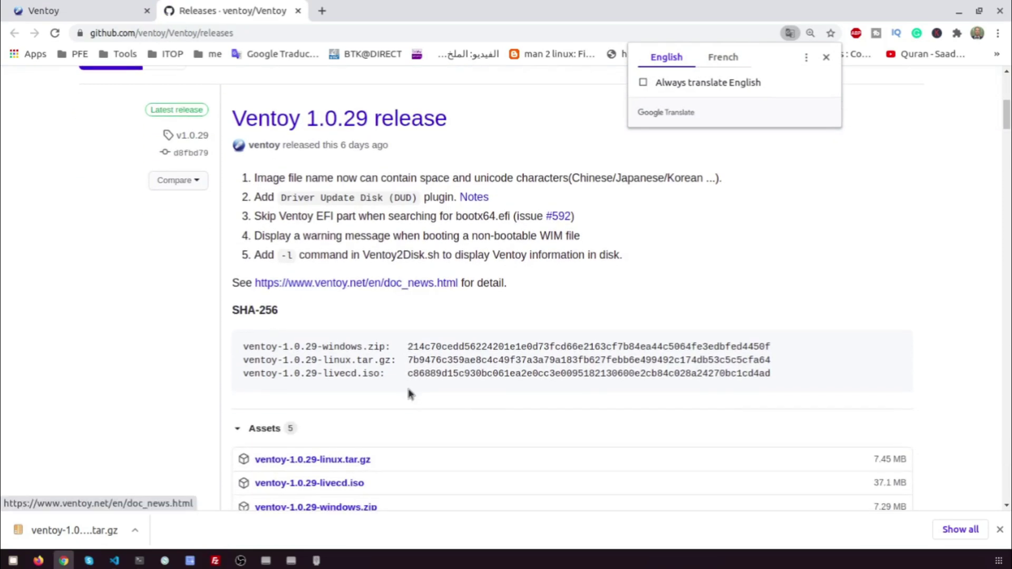
scroll(896, 501, "down", 1)
left_click(1000, 529)
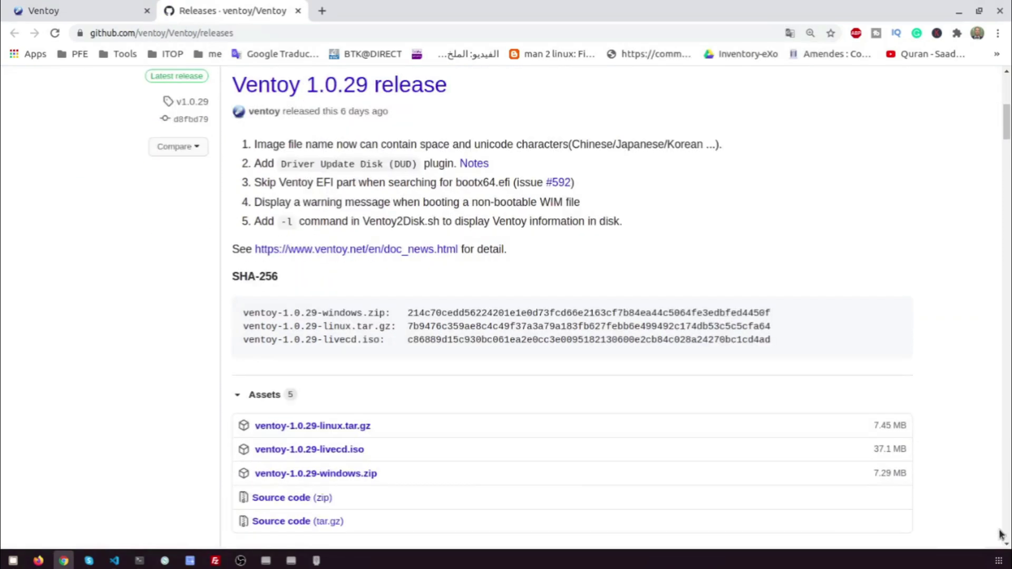
left_click(268, 427)
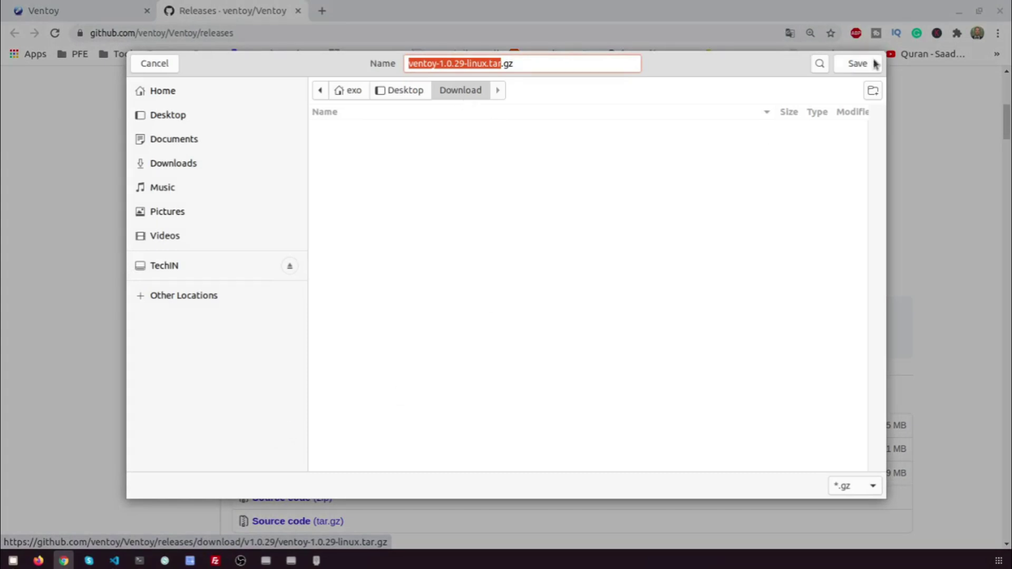
left_click(857, 64)
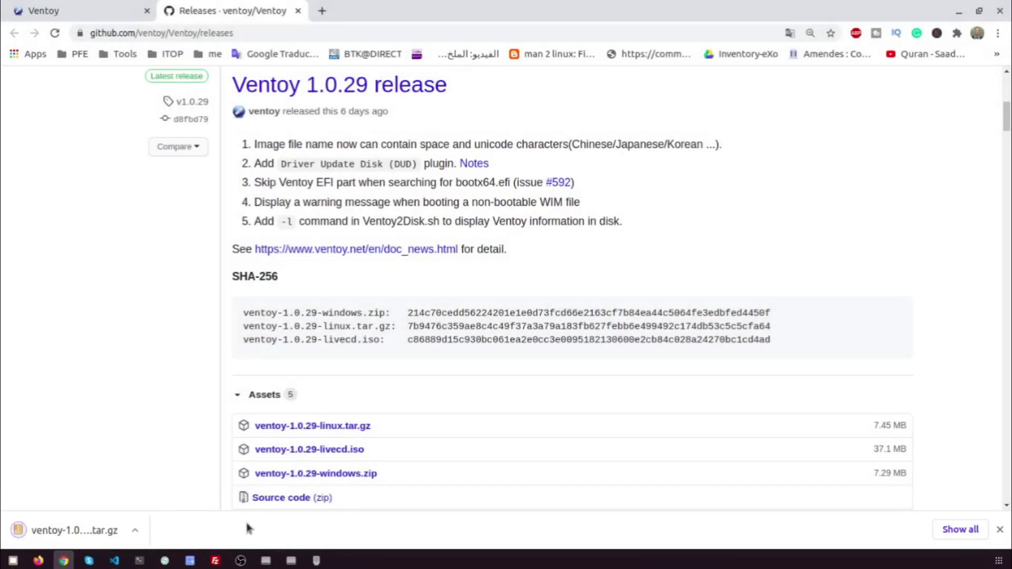
Show the downloaded ventoy-1.0.29-linux.tar.gz in its folder and extract it there
left_click(135, 530)
left_click(179, 492)
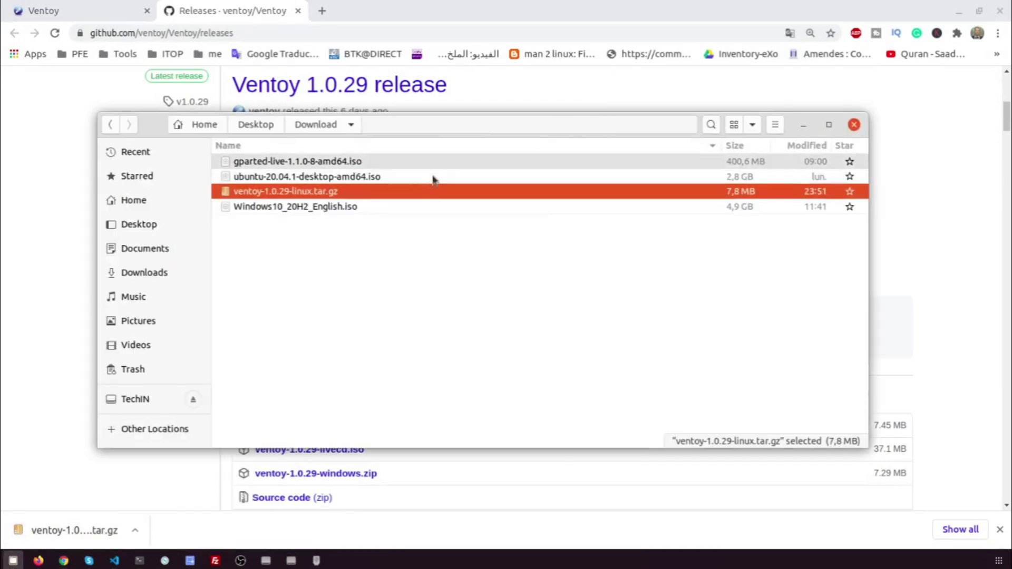
left_click(350, 226)
left_click(318, 193)
right_click(319, 192)
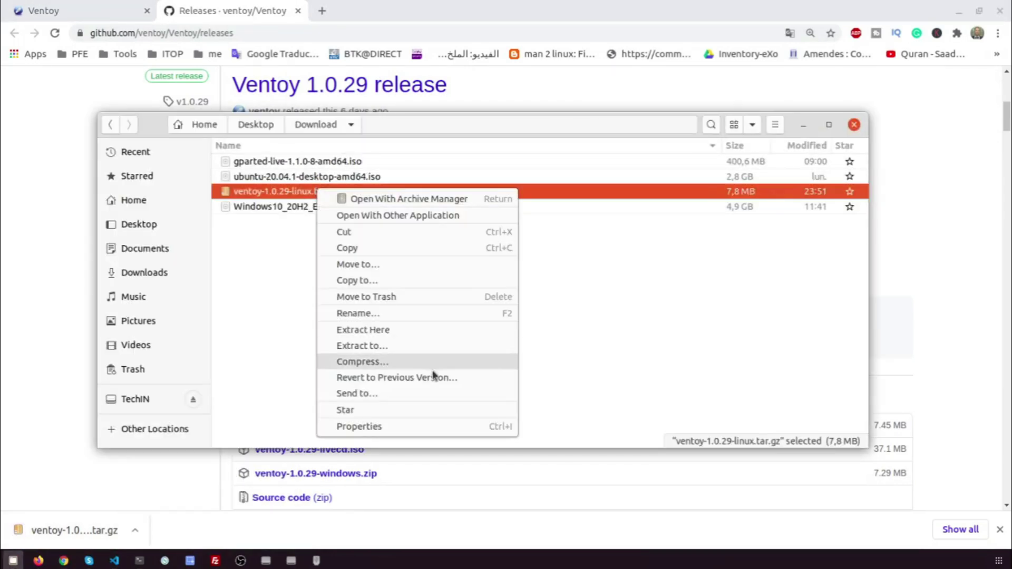
left_click(439, 331)
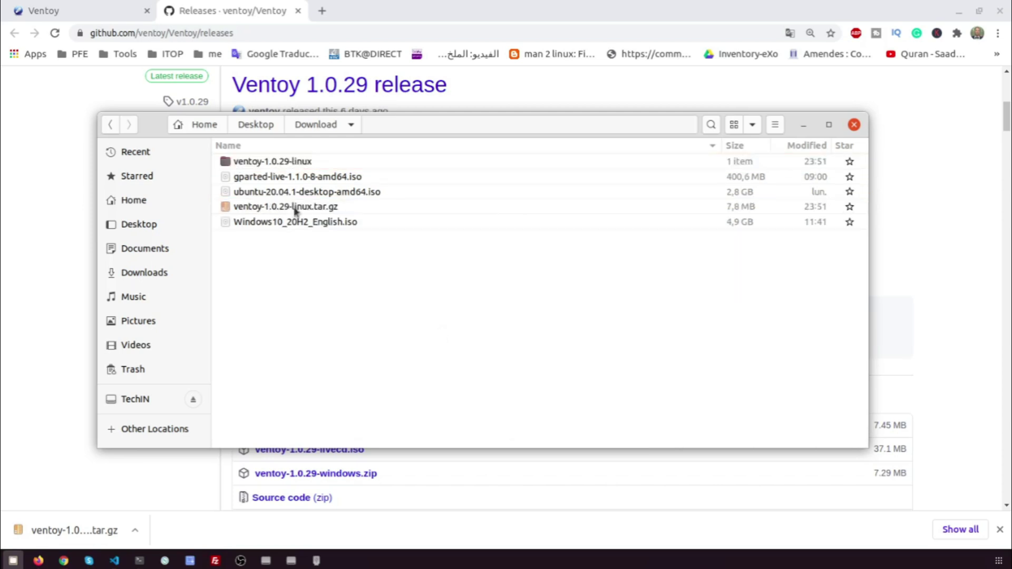
Go into ventoy-1.0.29-linux/ventoy-1.0.29 and bring up the folder's context menu
double_click(284, 162)
double_click(282, 162)
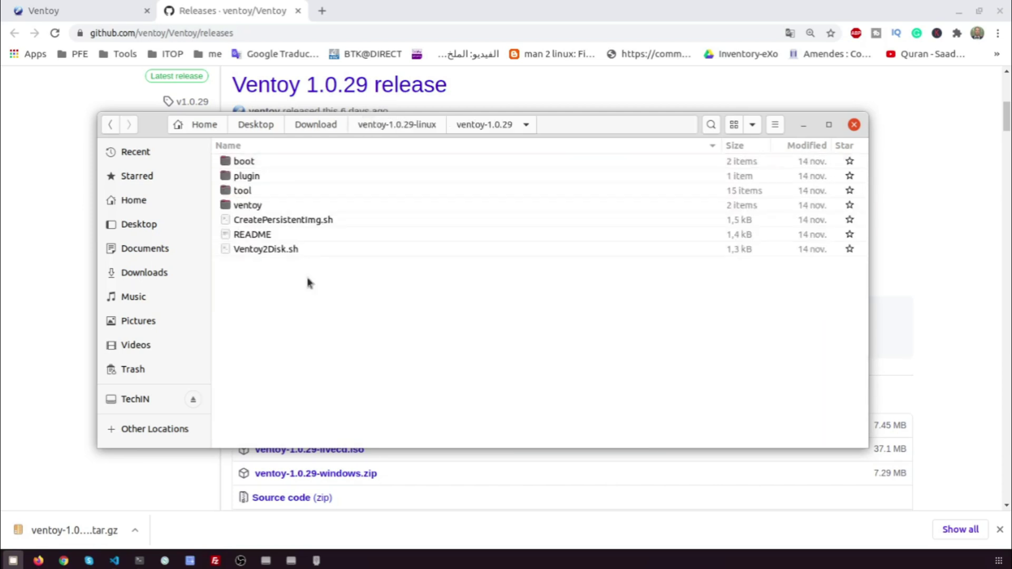
right_click(477, 315)
Open a terminal in the ventoy-1.0.29 folder, then reposition and widen it
left_click(574, 402)
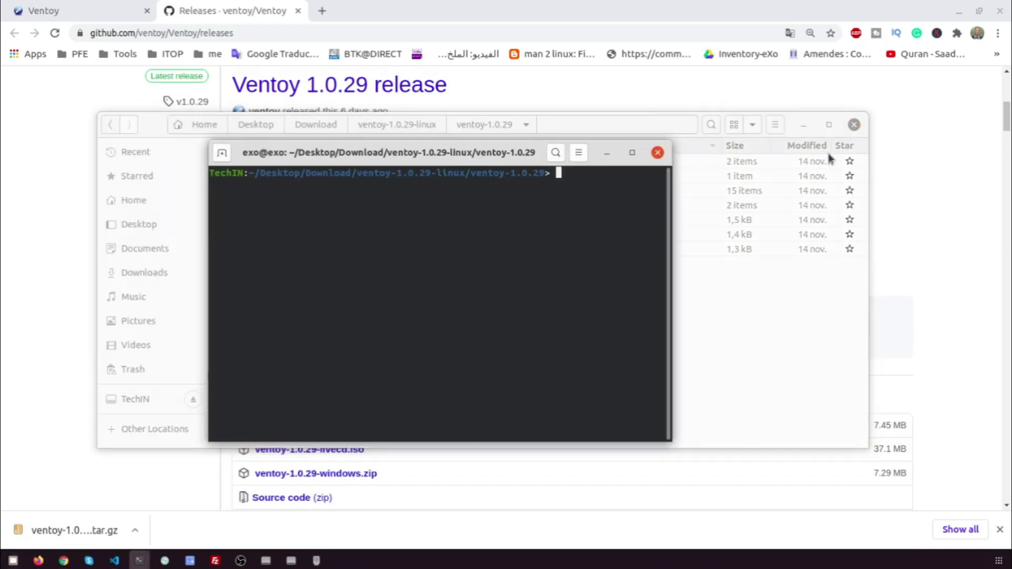
left_click(829, 125)
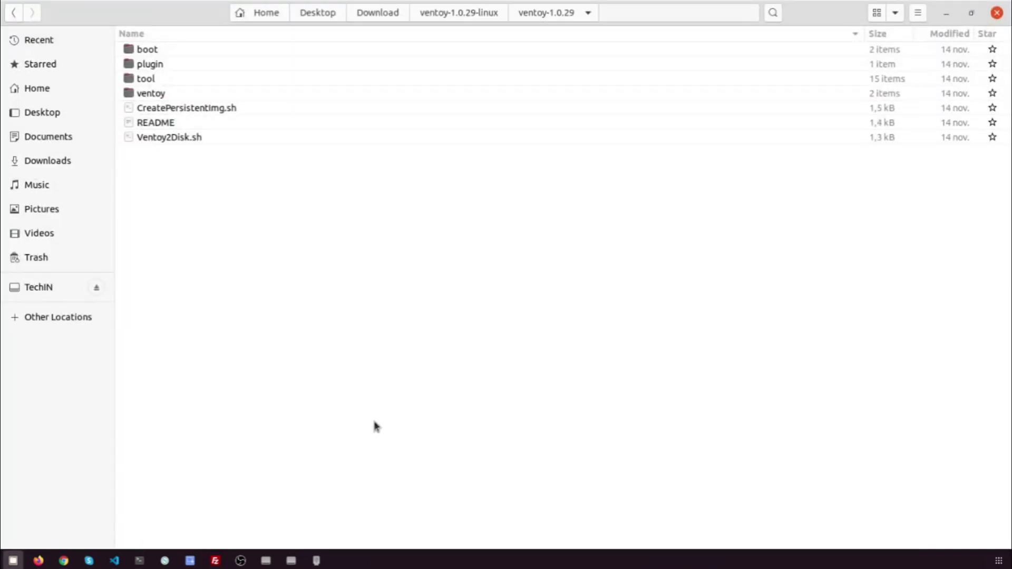
left_click(139, 560)
left_click_drag(369, 153, 320, 177)
left_click_drag(624, 237, 834, 238)
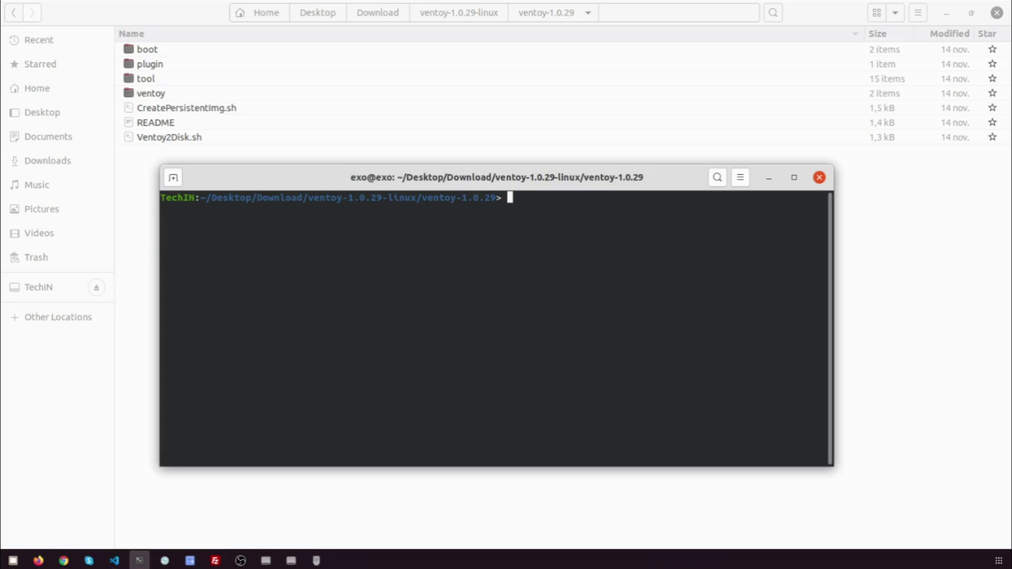
Run ./Ventoy2Disk.sh, completed with Tab, to print its usage options
type("./")
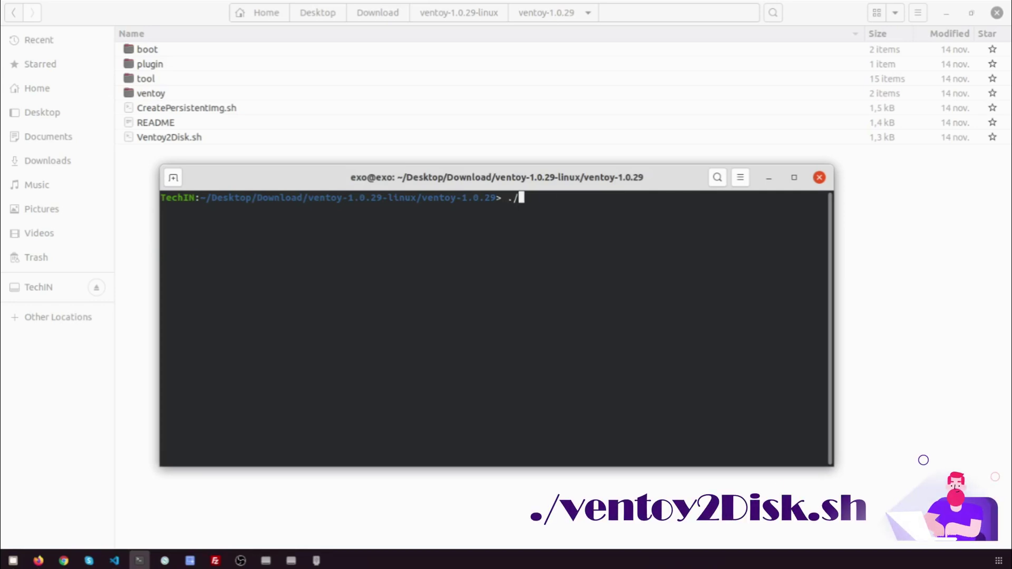
type("Ve")
key("Tab")
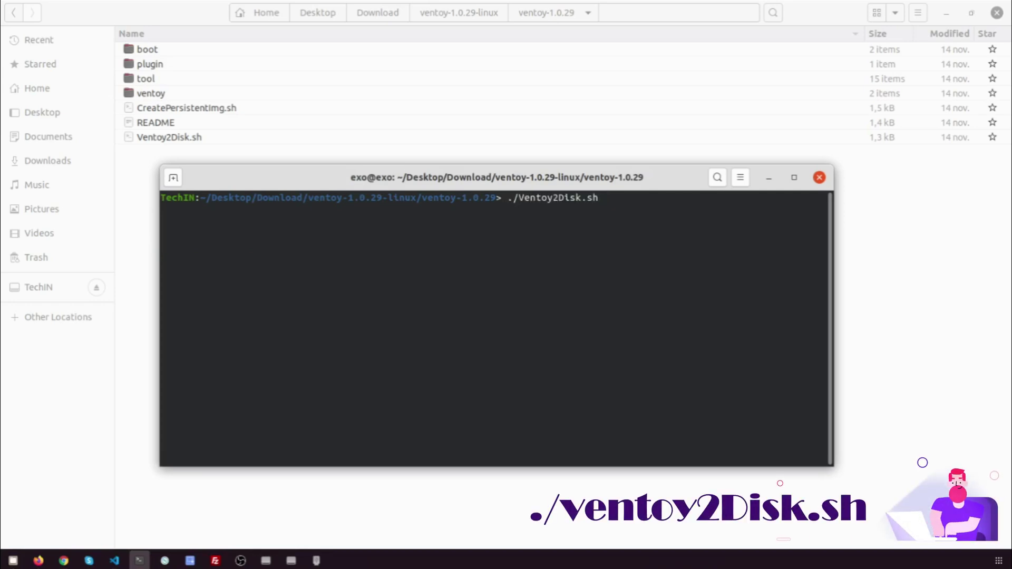
key("Return")
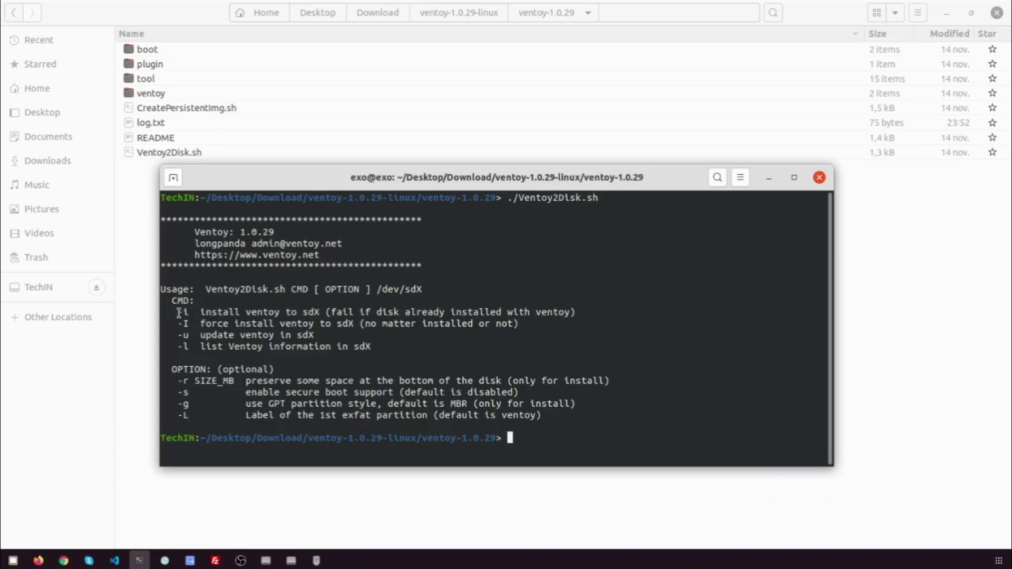
Note the -i install option, then open the TechIN drive's properties in Disks
left_click_drag(175, 314, 326, 313)
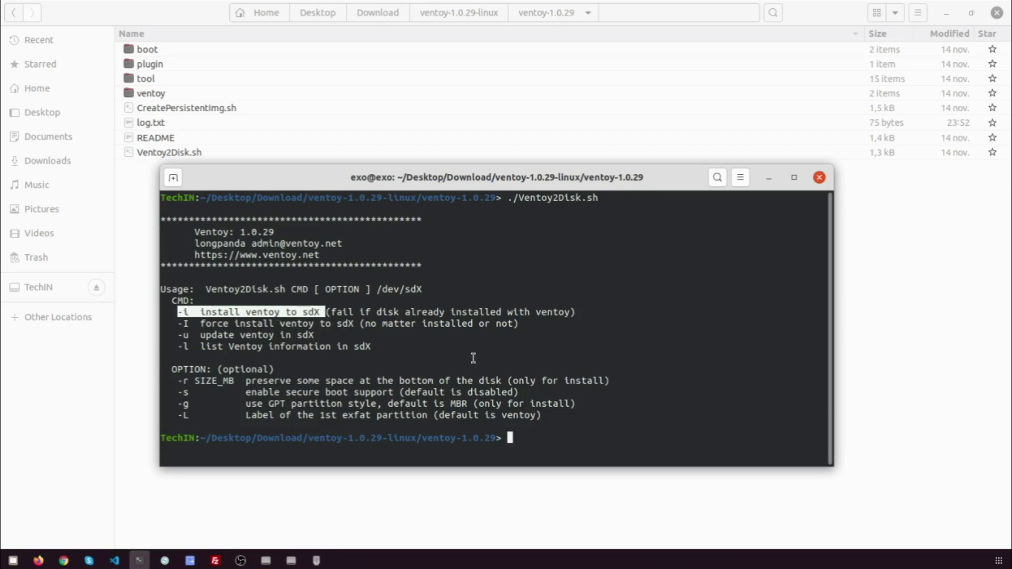
left_click(37, 289)
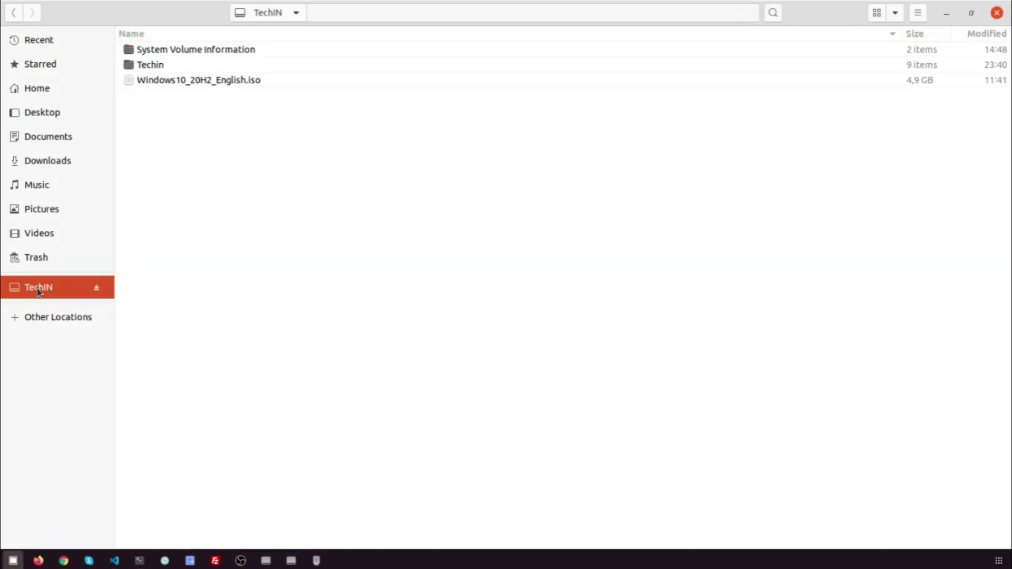
right_click(36, 290)
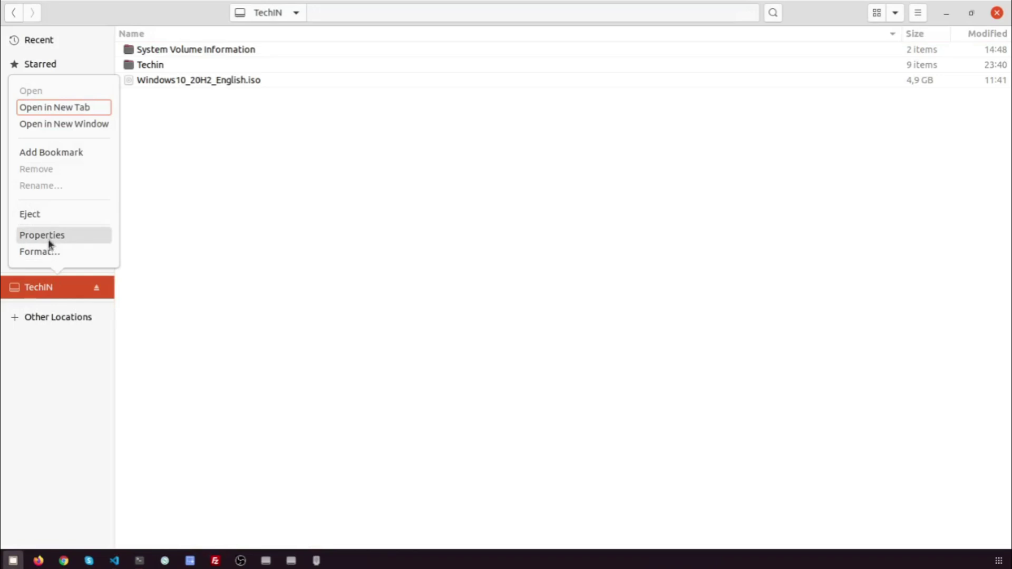
left_click(48, 237)
left_click(530, 428)
Confirm the 31 GB drive is /dev/sdc1, close Disks and properties, and return to Terminal
left_click(268, 183)
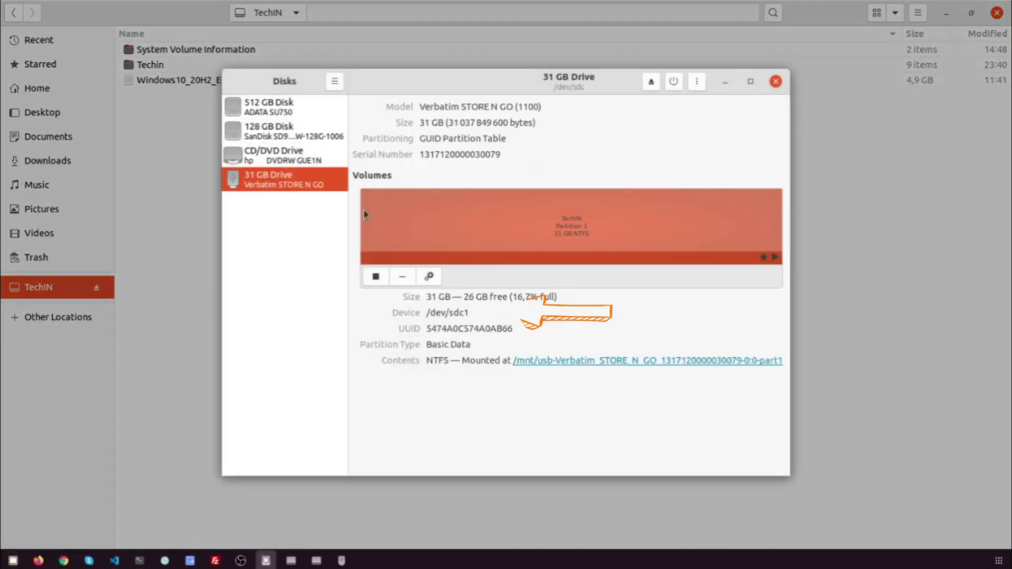
left_click_drag(466, 312, 427, 315)
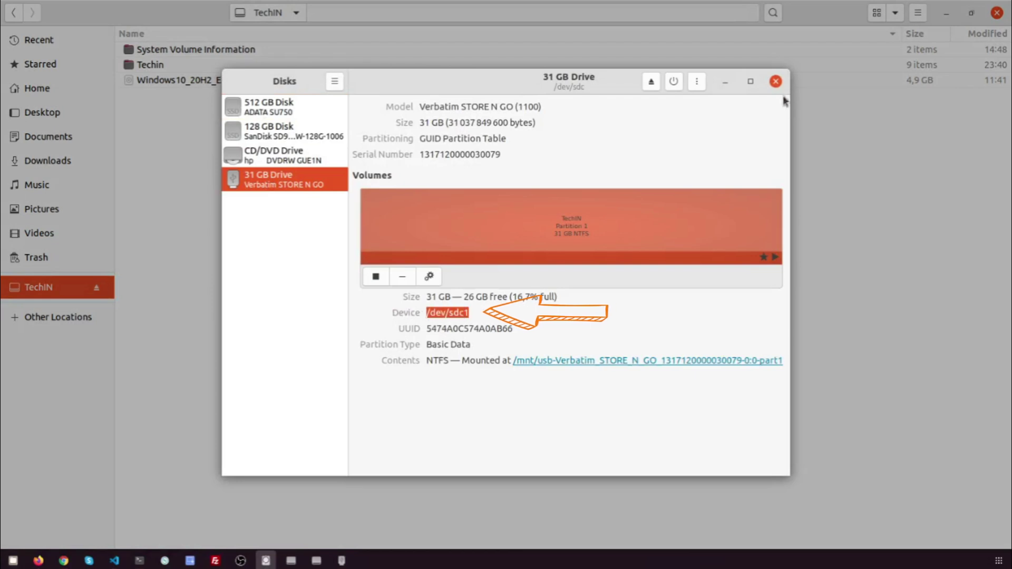
left_click(775, 82)
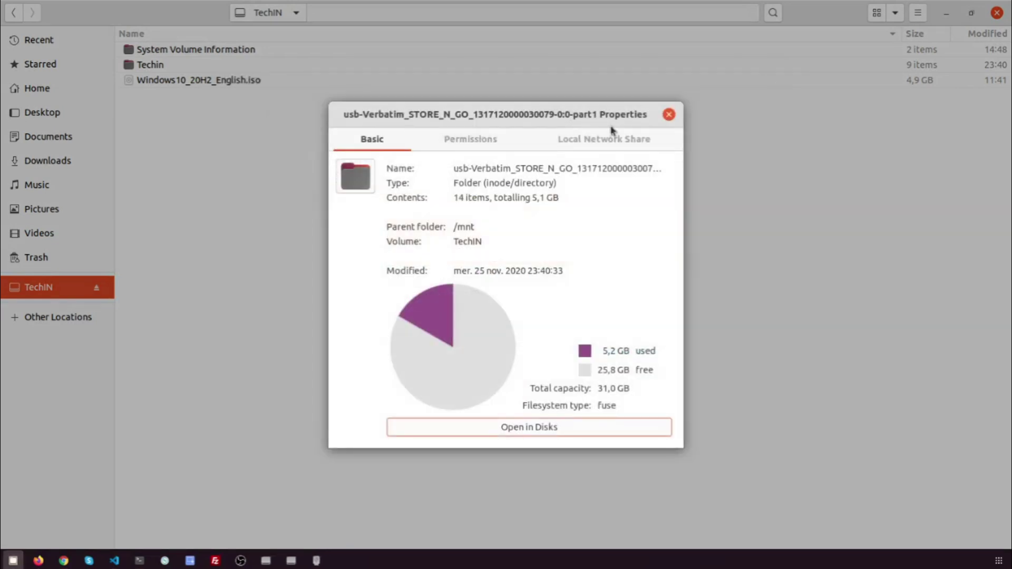
left_click(669, 115)
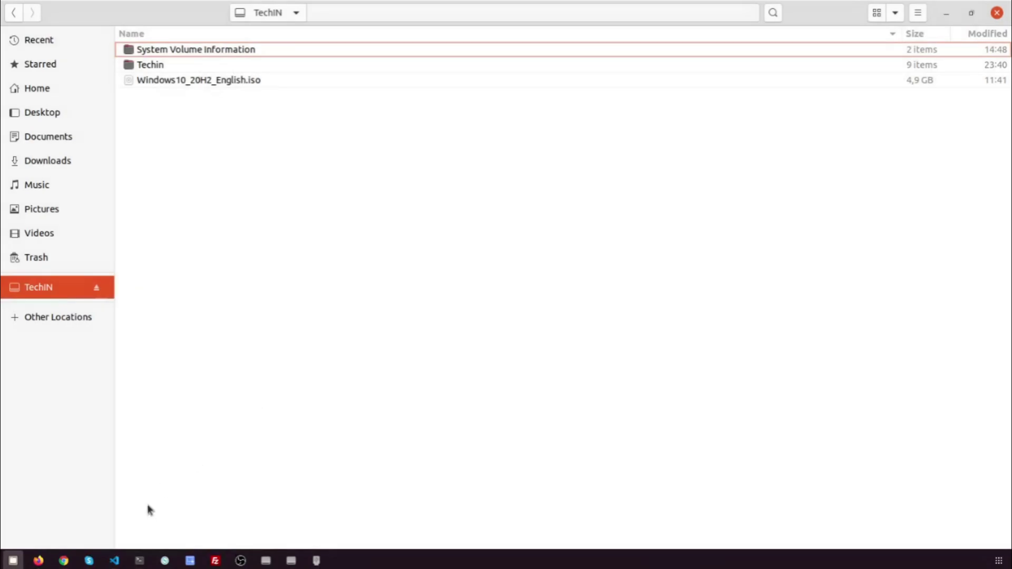
left_click(139, 560)
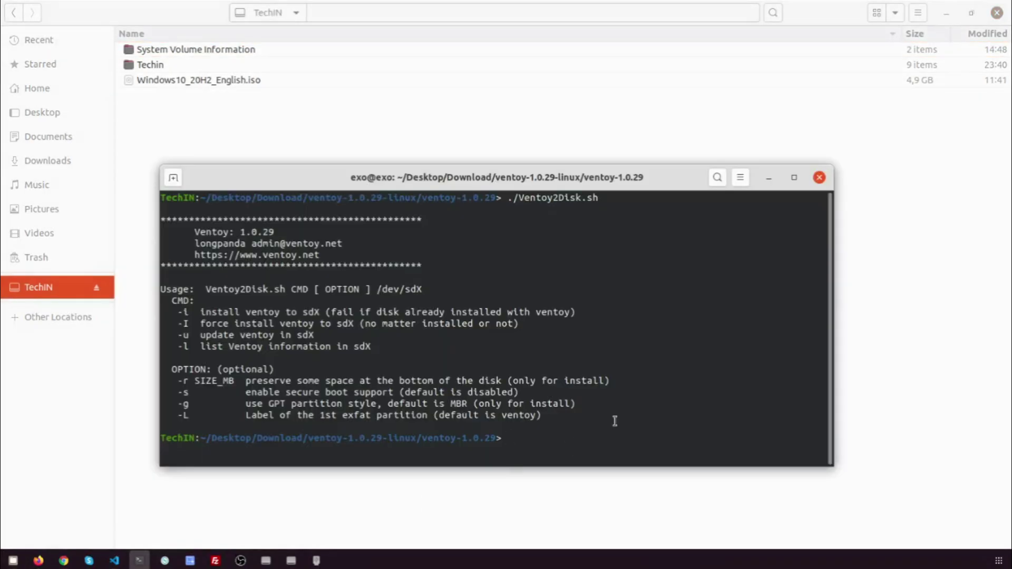
Run ./Ventoy2Disk.sh -i /dev/sdc, which fails with a permission error
type("./V")
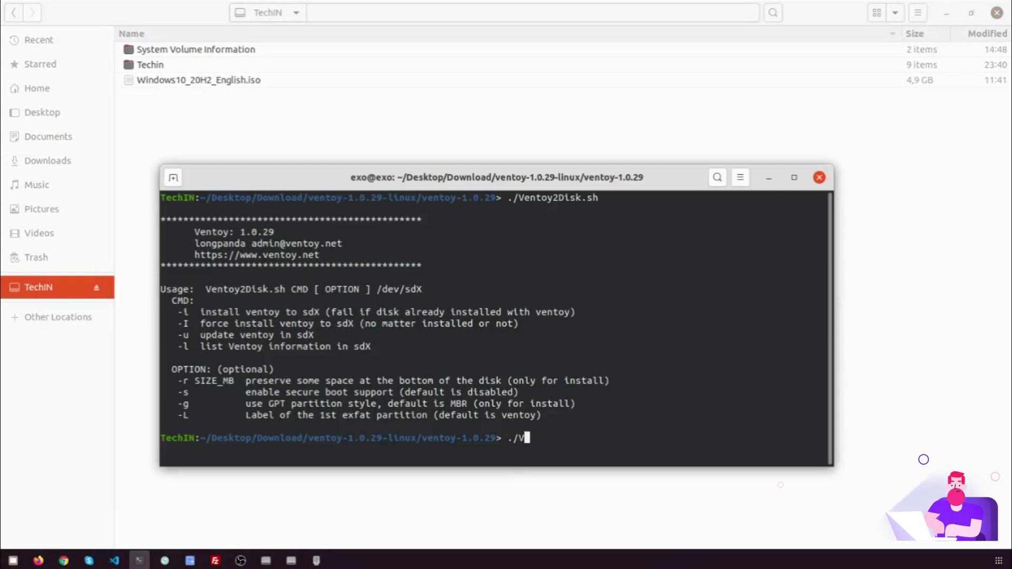
key("Tab")
type("-i")
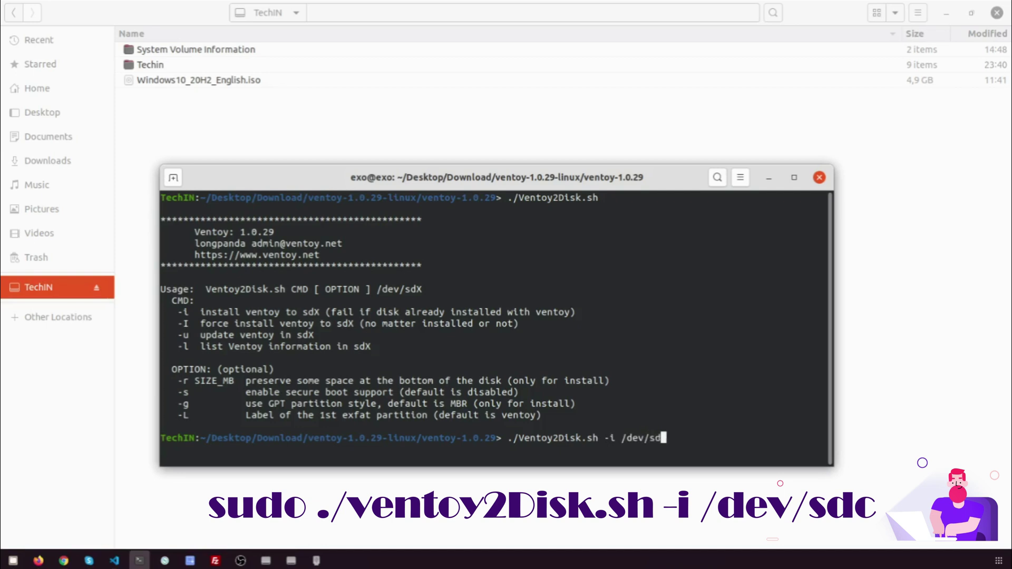
key("Return")
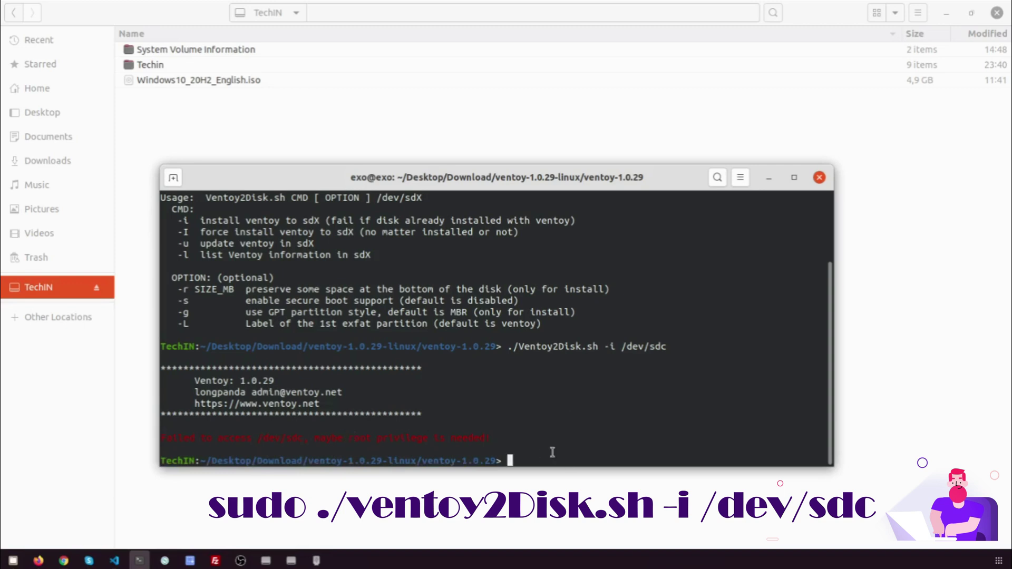
Rerun the recalled install command prefixed with sudo to reach the 28 GB drive prompt
key("Up")
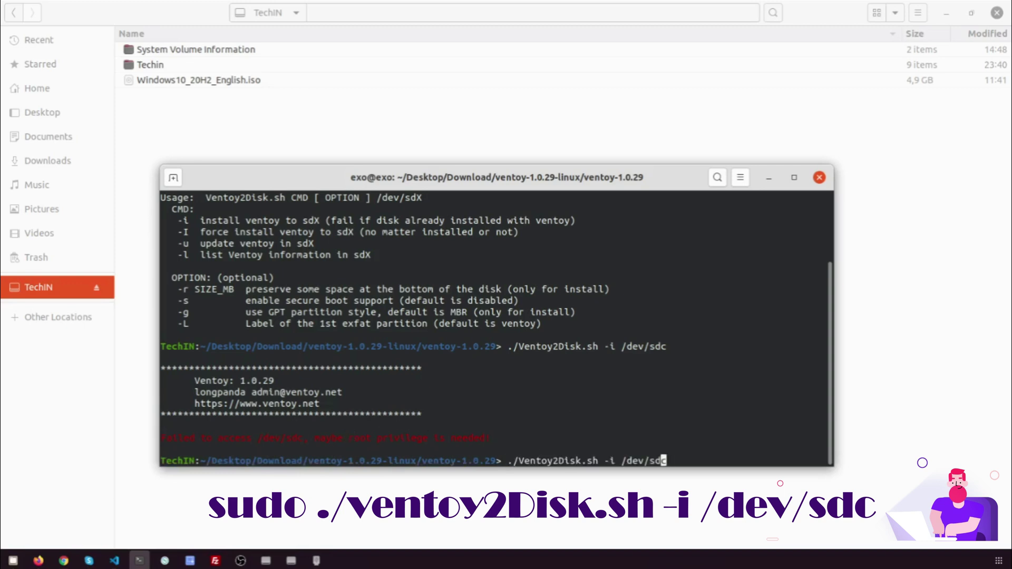
key("Left")
key("Left")
key("Left")
key("Left")
key("Left")
key("Left")
key("Left")
key("Left")
key("Left")
key("Left")
key("Left")
type("sudo")
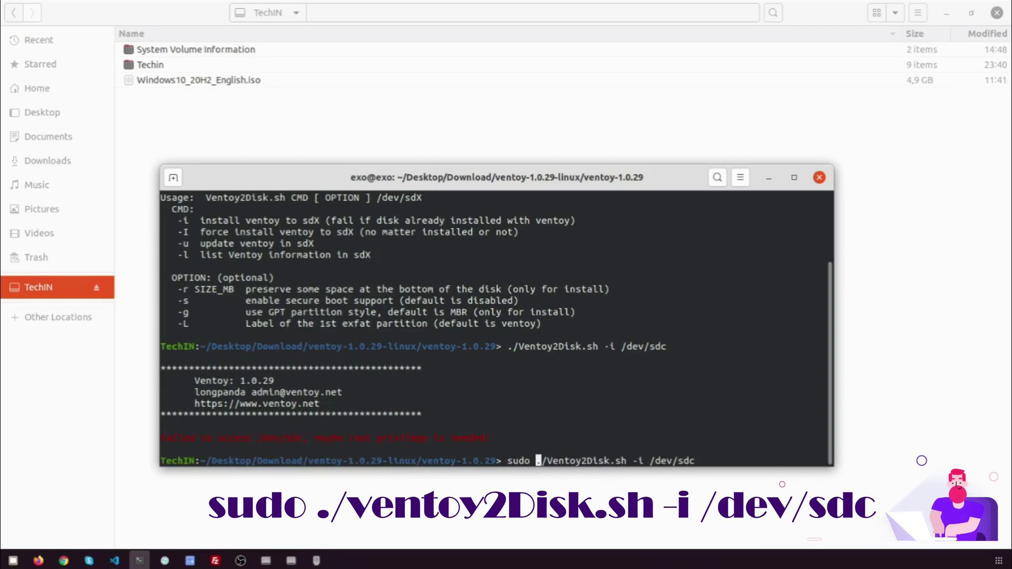
key("Return")
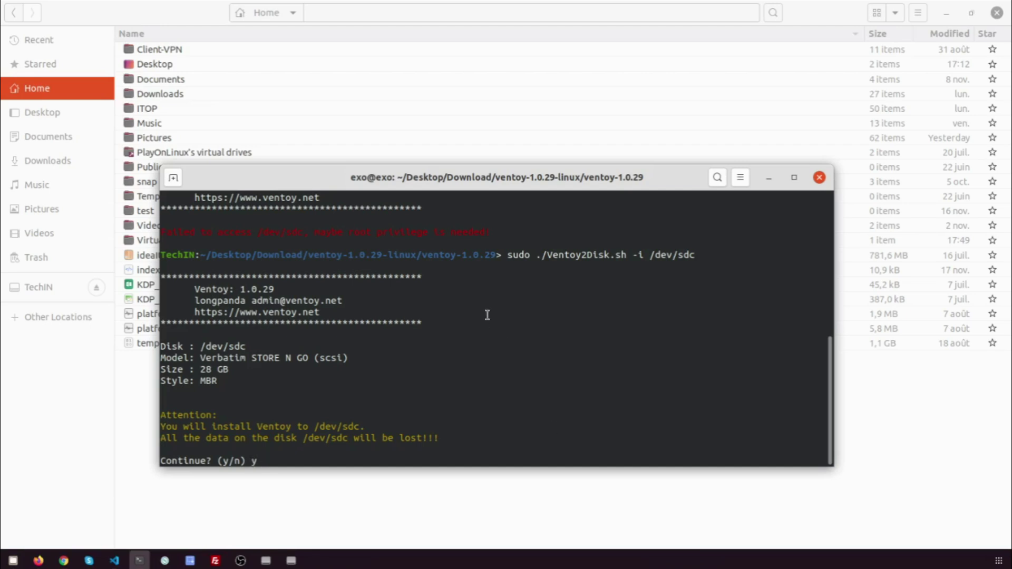
Answer y to both Continue? warnings so Ventoy installs onto /dev/sdc
key("Return")
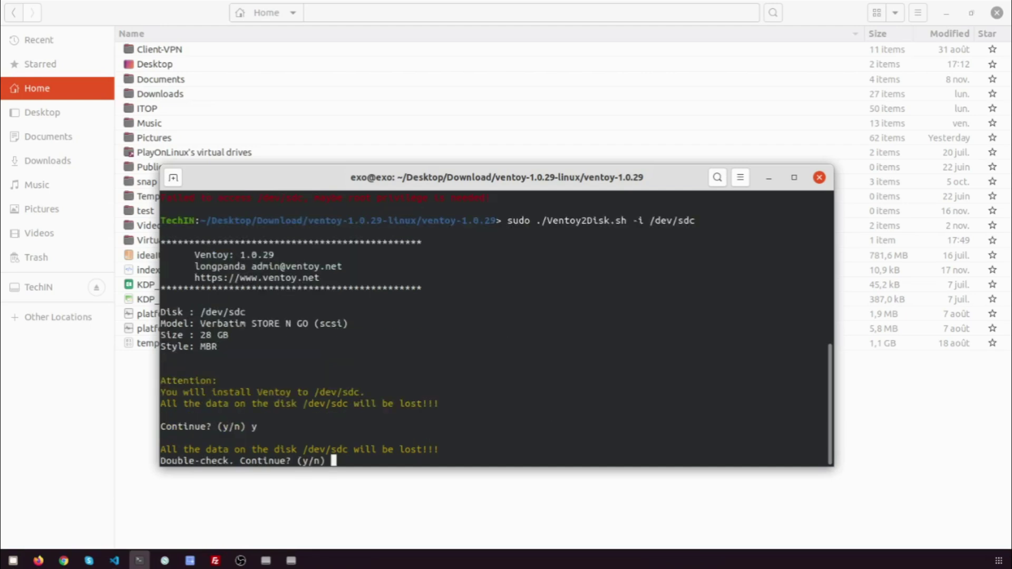
type("y")
key("Return")
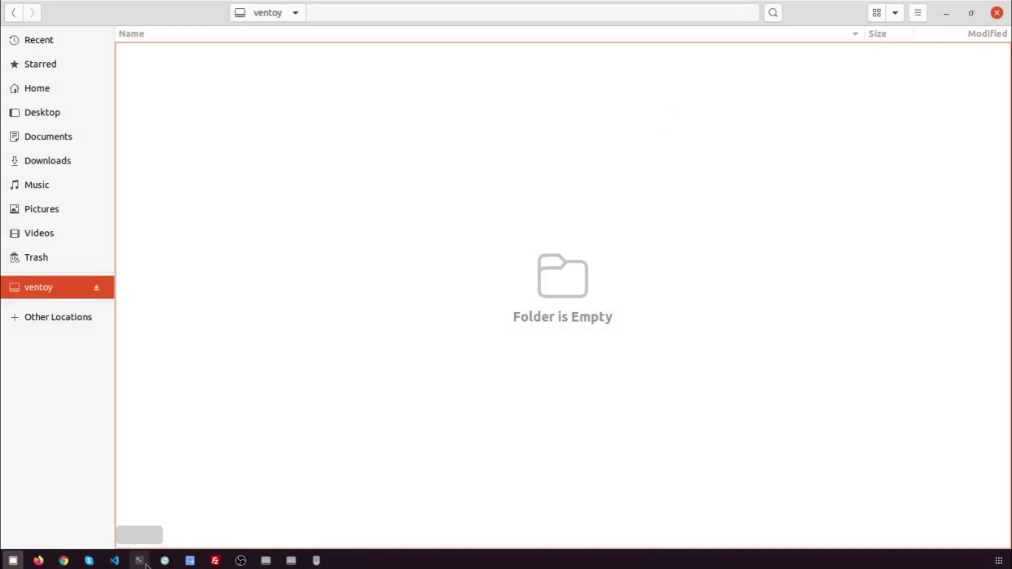
Open a new terminal window, centre it, and run sudo nautilus
right_click(140, 561)
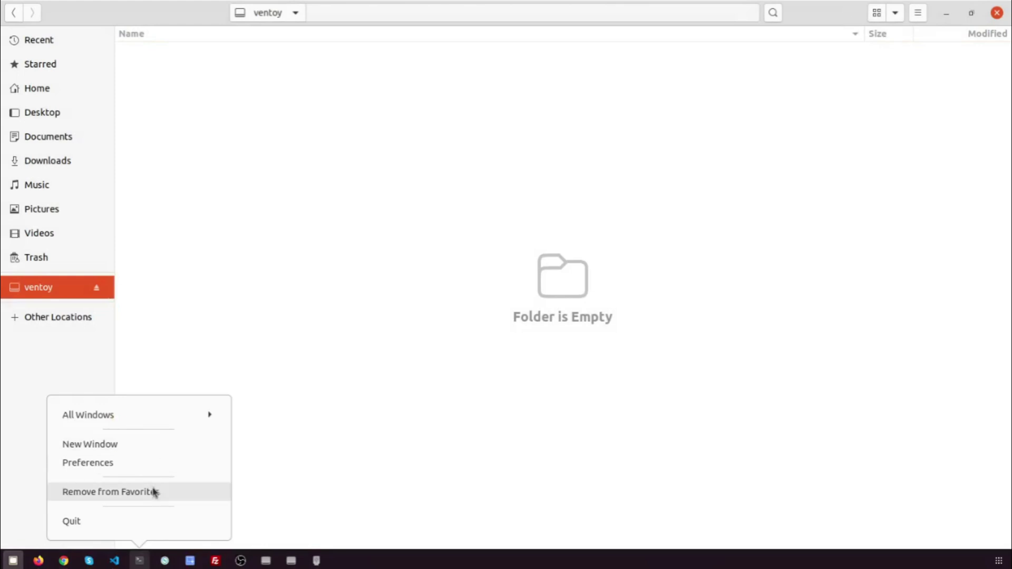
left_click(108, 445)
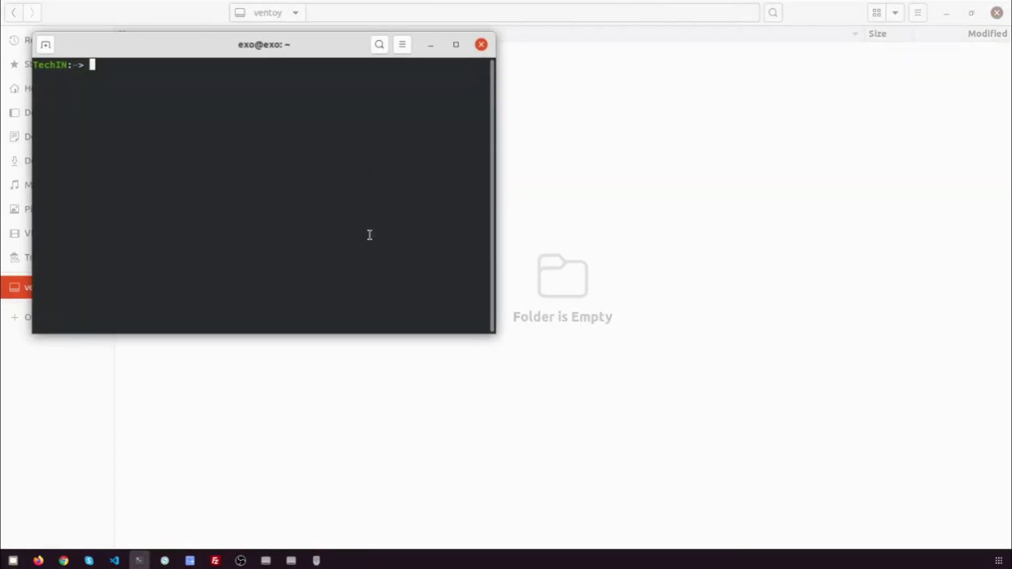
left_click_drag(199, 51, 501, 104)
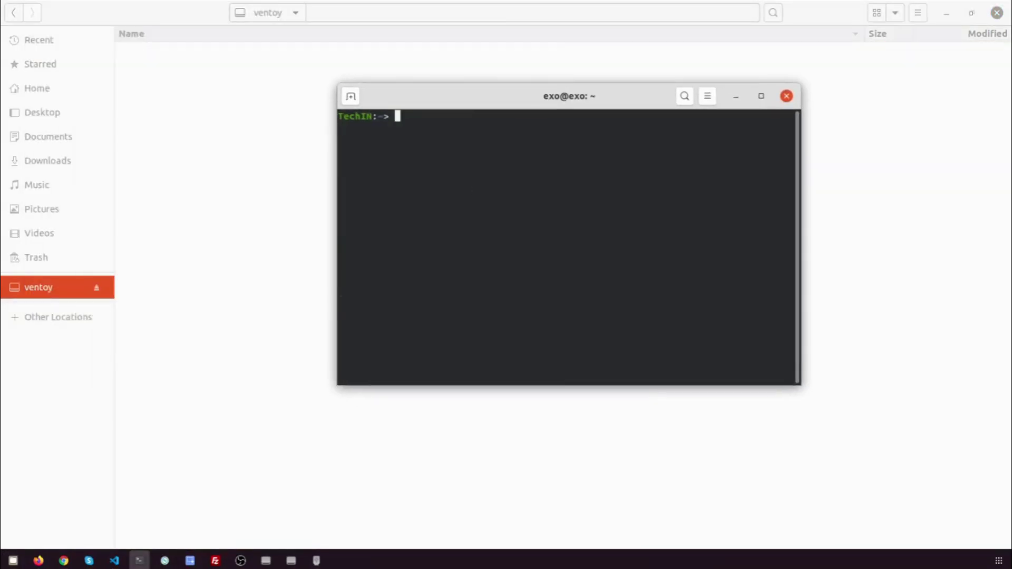
type("sudo ")
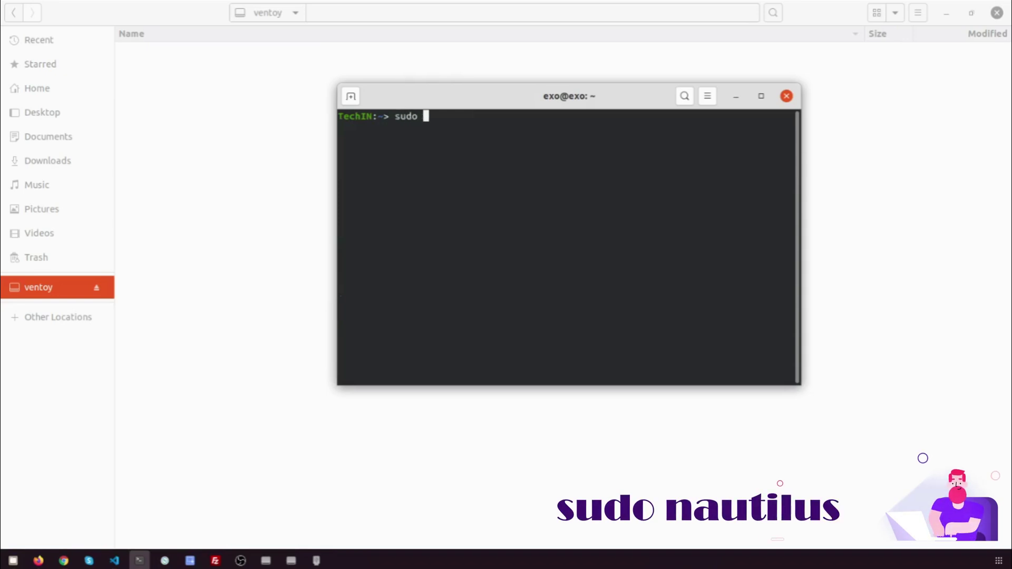
type("nau")
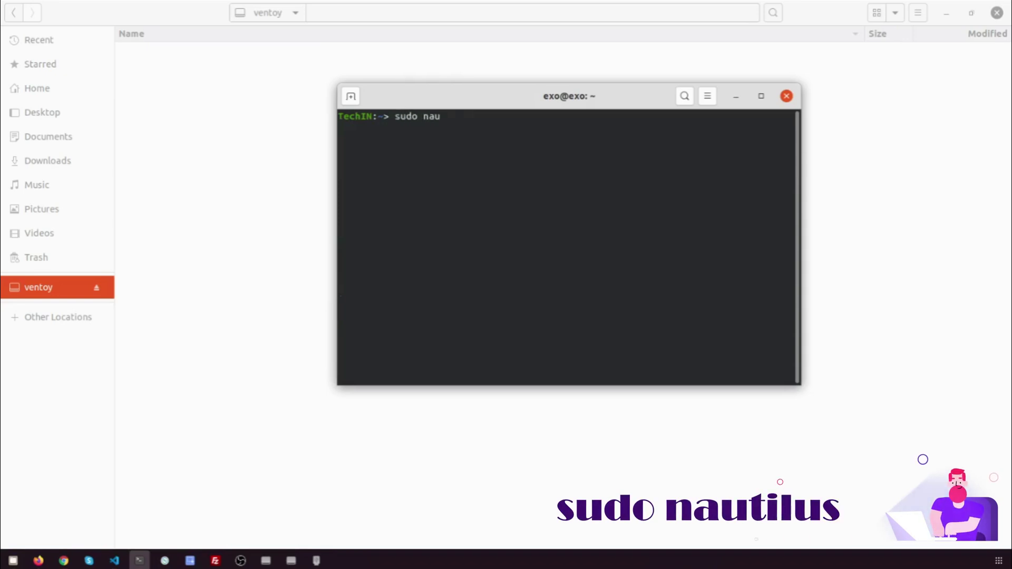
type("tilus")
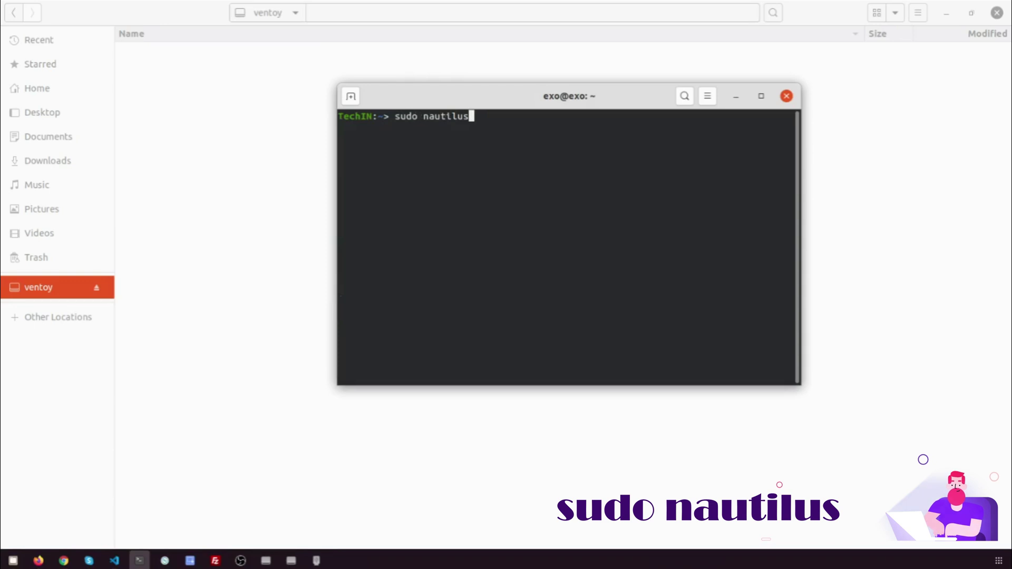
key("Return")
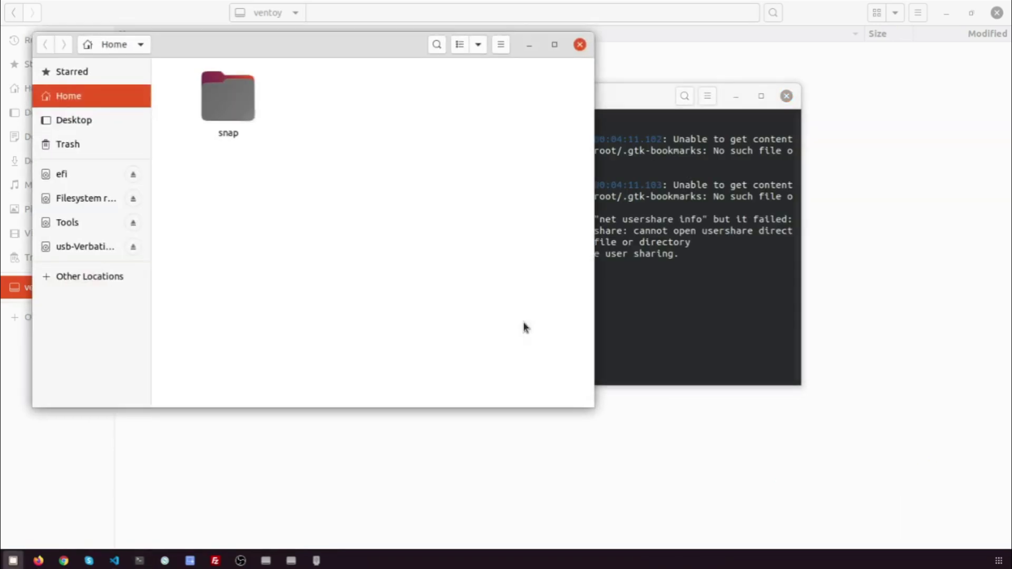
Browse from Other Locations > Computer through home, user and Desktop to the Download folder
left_click_drag(282, 45, 395, 86)
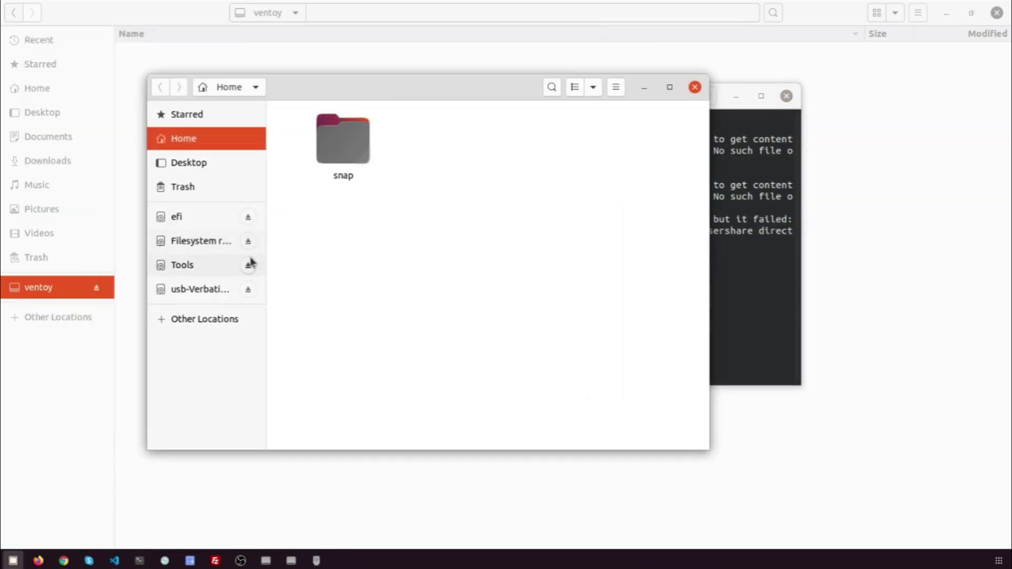
left_click(166, 322)
left_click(314, 139)
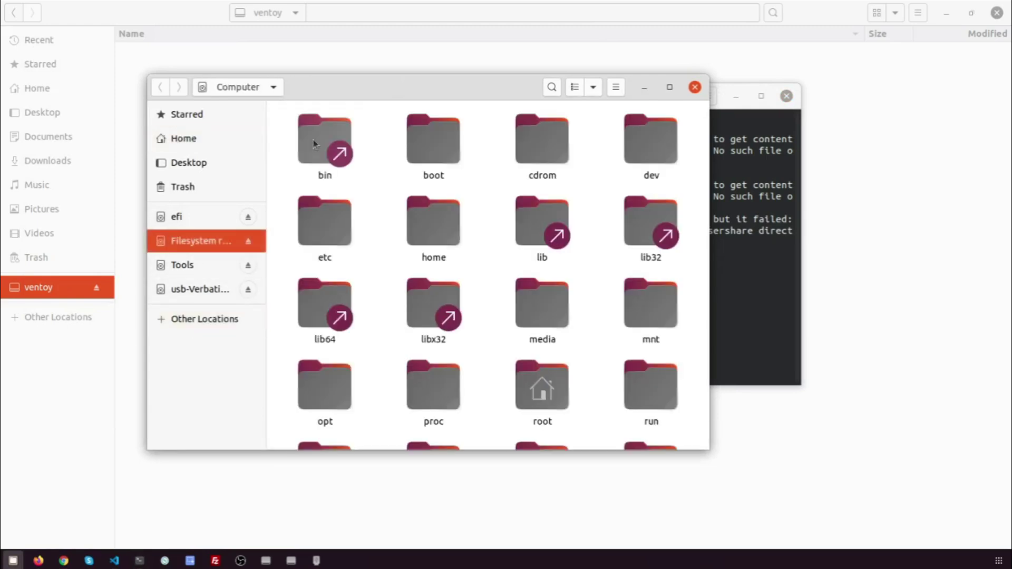
double_click(451, 231)
double_click(339, 157)
double_click(433, 145)
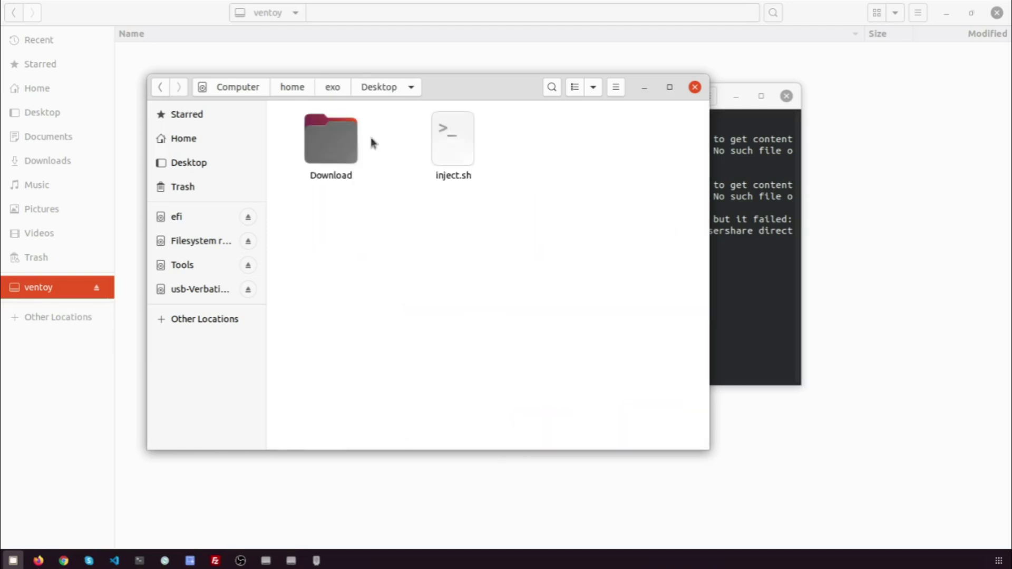
double_click(324, 140)
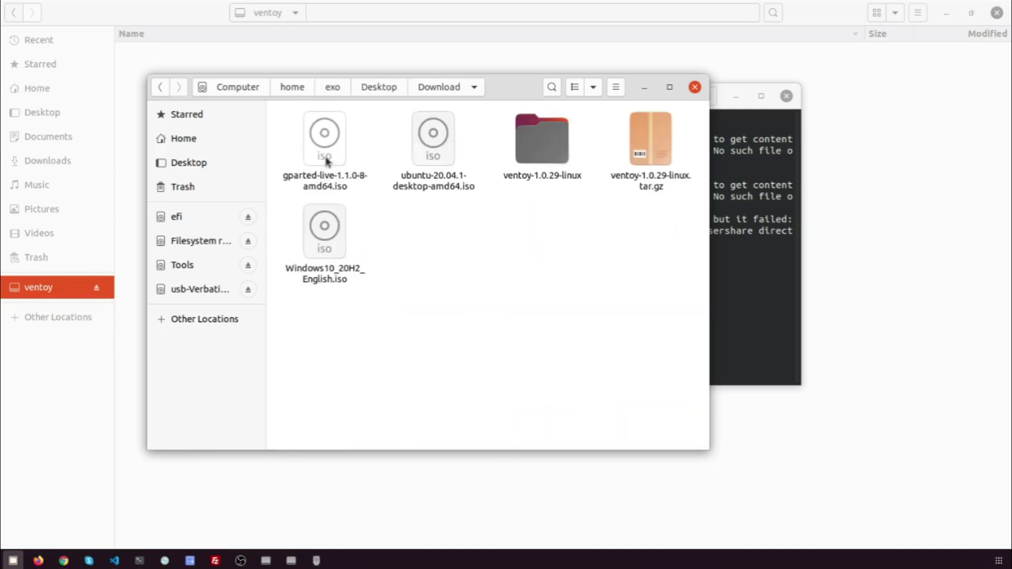
Copy the gparted, Ubuntu 20.04.1 and Windows 10 ISOs and paste them onto the Verbatim USB drive
left_click(326, 157)
left_click(405, 178, "ctrl")
left_click(343, 251, "ctrl")
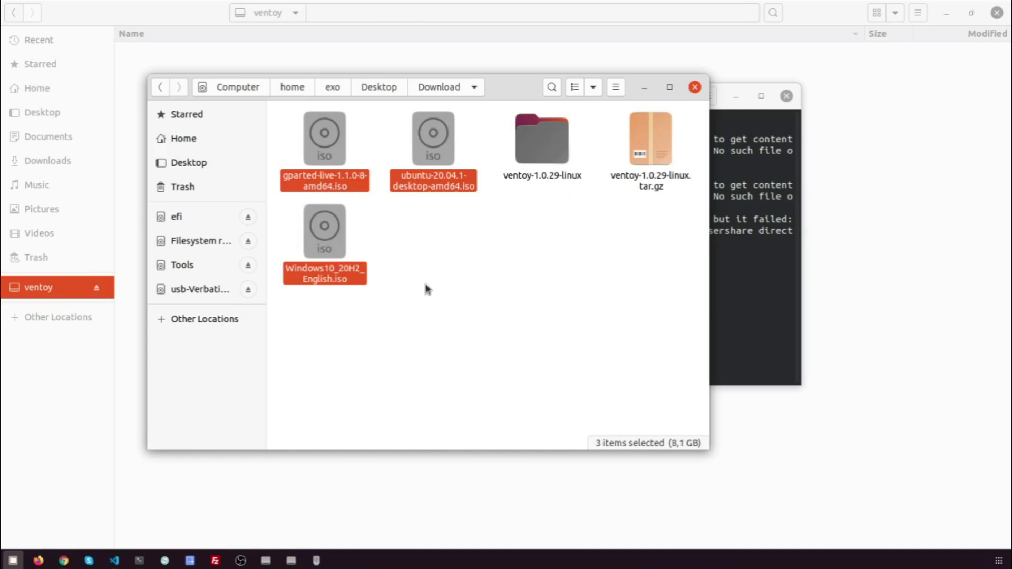
right_click(333, 158)
left_click(390, 235)
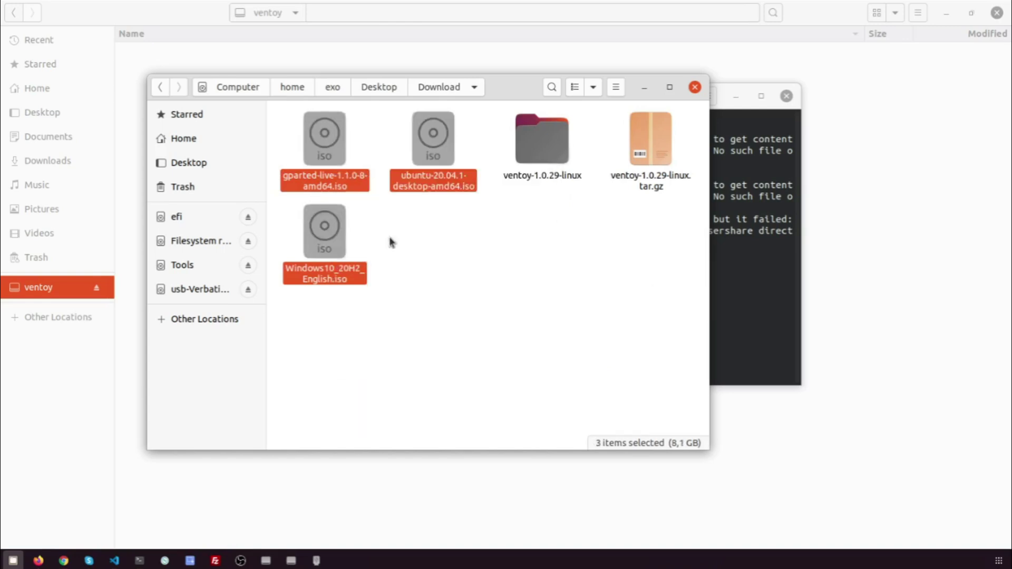
left_click(195, 291)
right_click(452, 147)
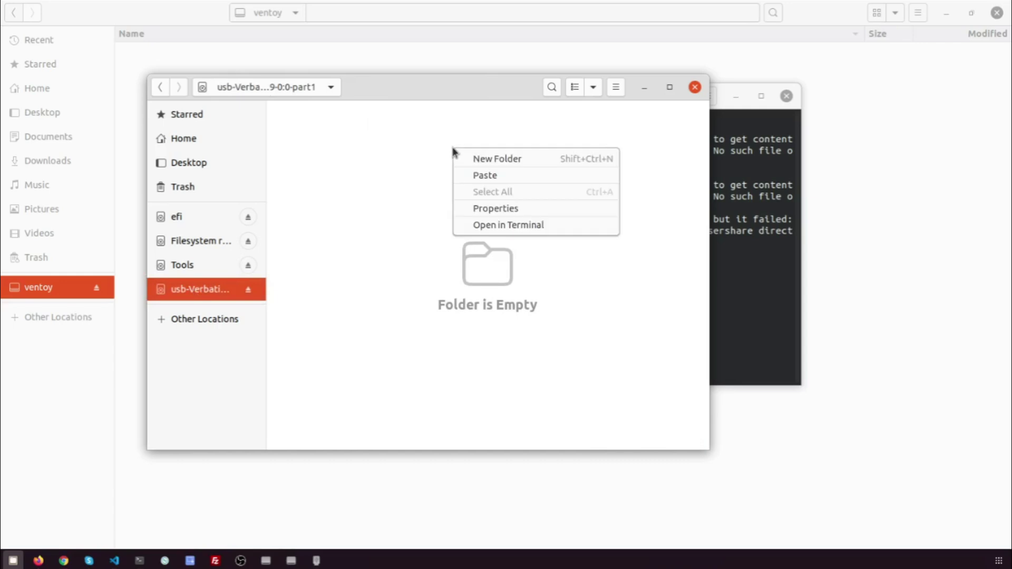
left_click(487, 175)
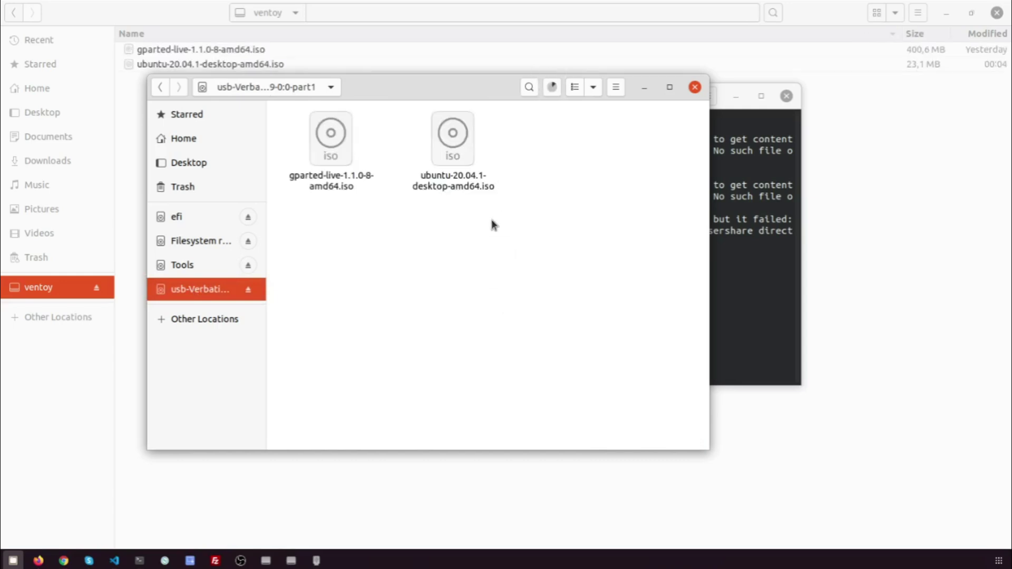
Watch the copy progress until all 3 ISOs (8,1 GB) finish, then close the file manager and terminal
left_click(551, 87)
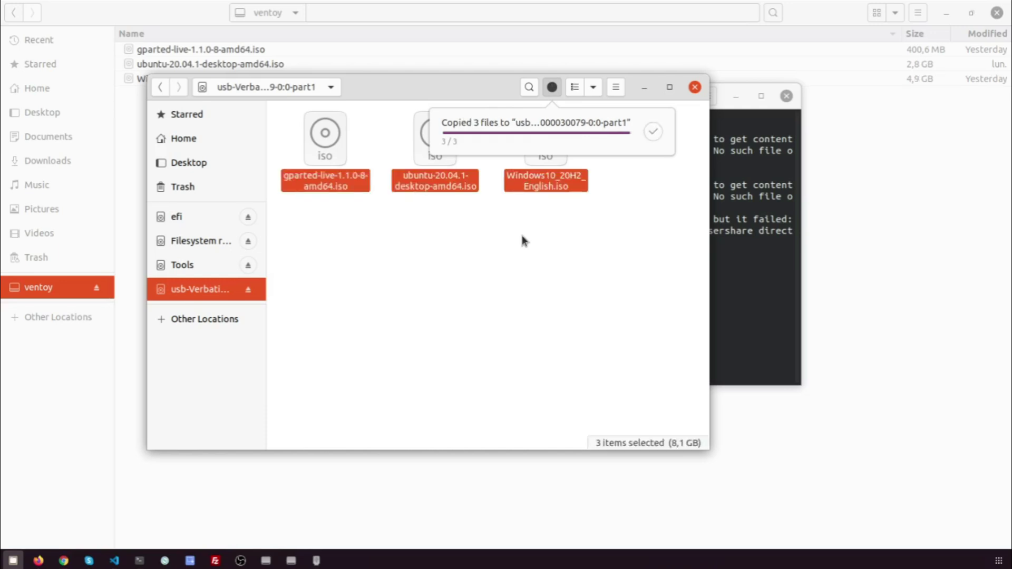
left_click(694, 87)
left_click(786, 96)
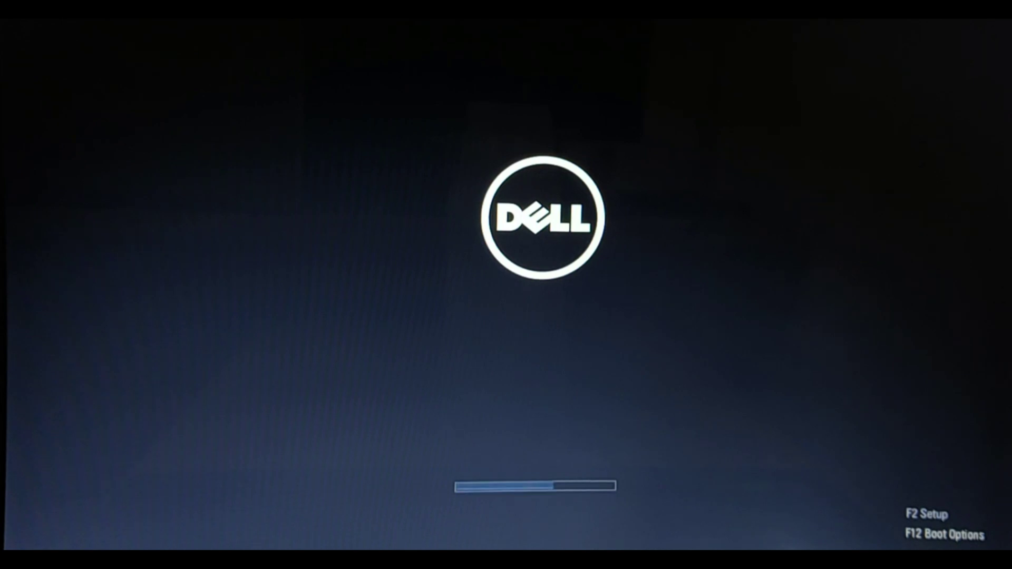
Boot the Dell via F12 from USB1 - UEFI OS into Ventoy and select the Ubuntu ISO entry
key("F12")
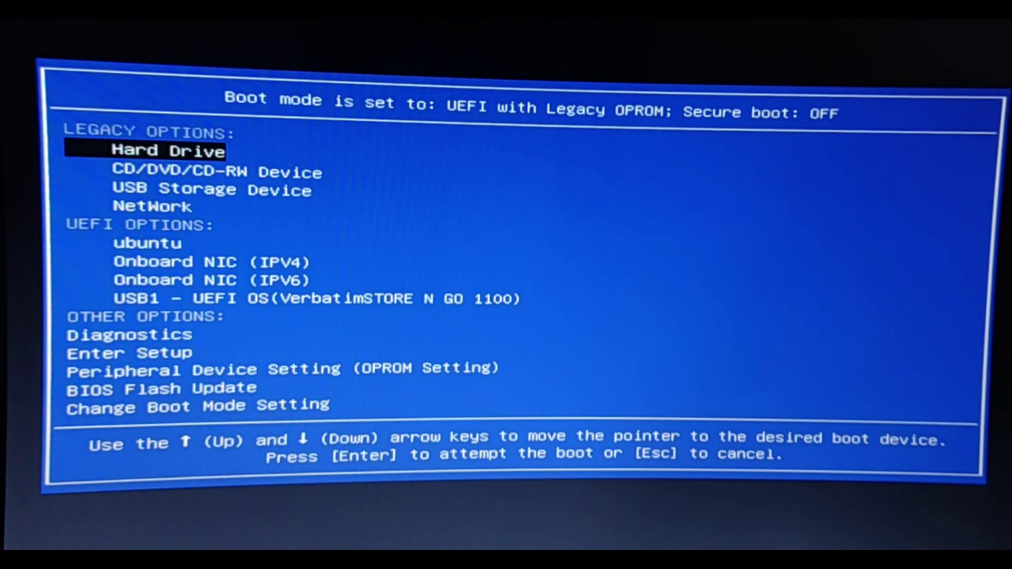
key("Down")
key("Down")
key("Down")
key("Down")
key("Down")
key("Down")
key("Down")
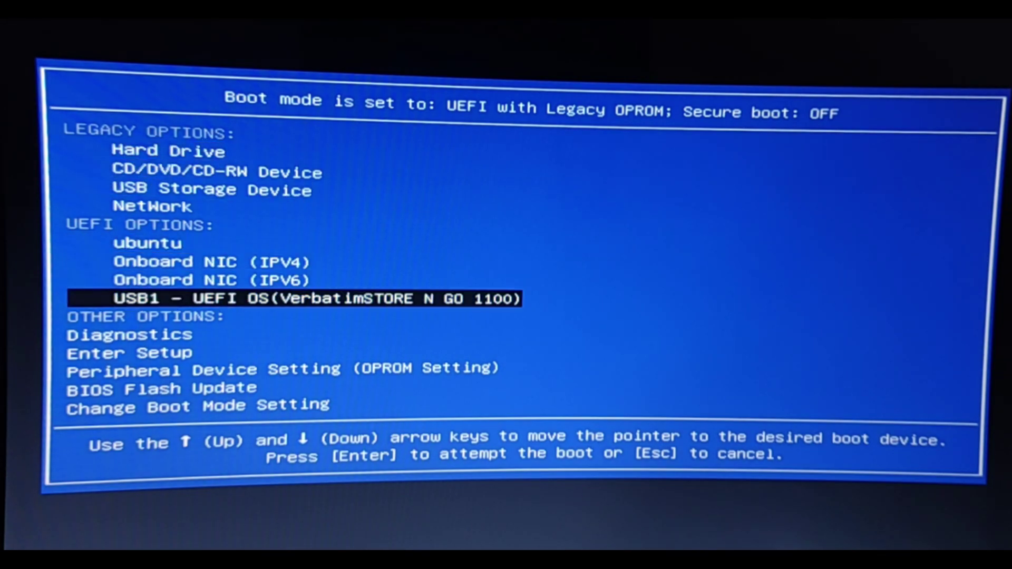
key("Return")
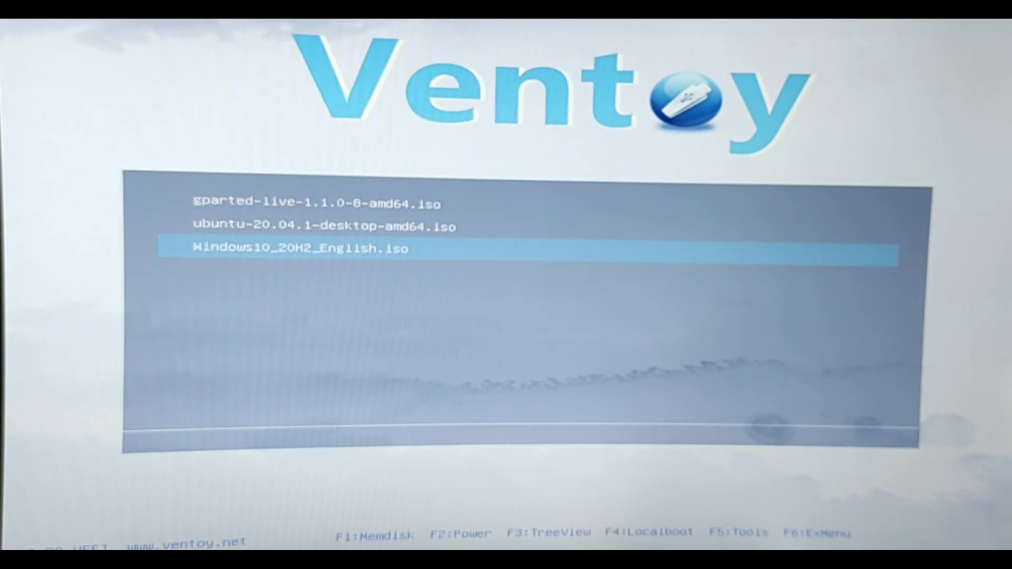
key("Up")
key("Up")
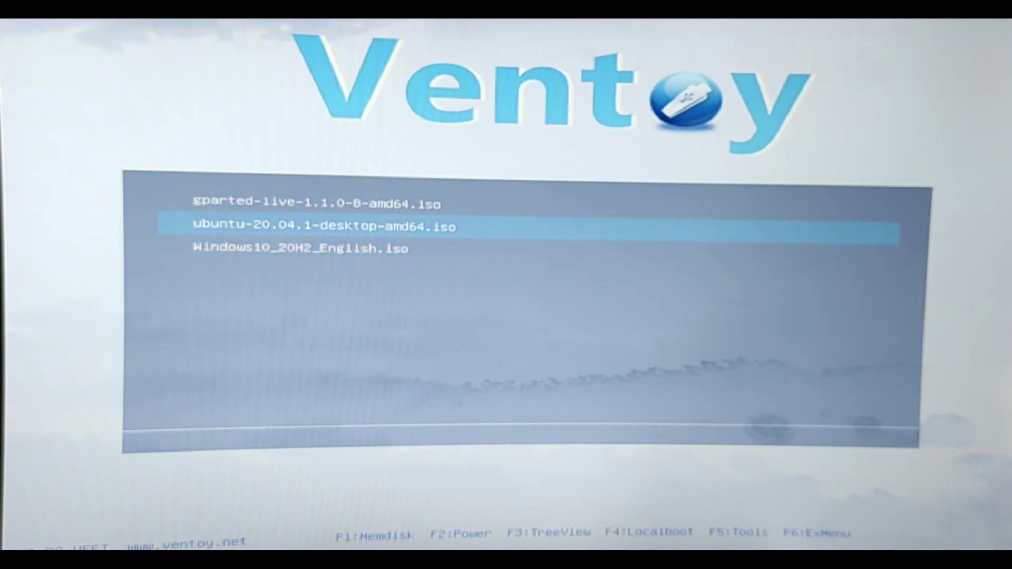
key("Down")
key("Down")
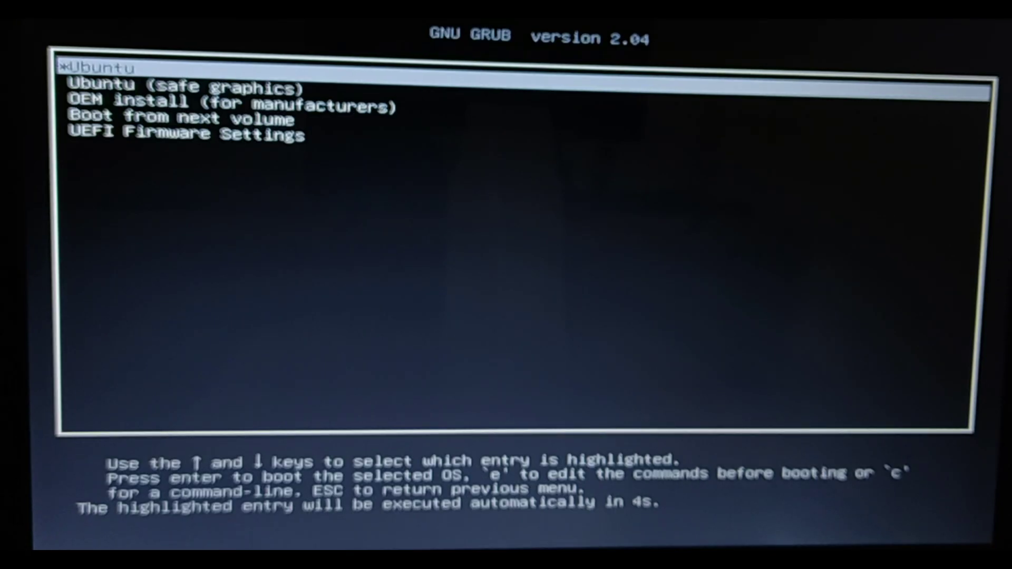
key("Down")
key("Down")
key("Down")
key("Up")
key("Up")
key("Up")
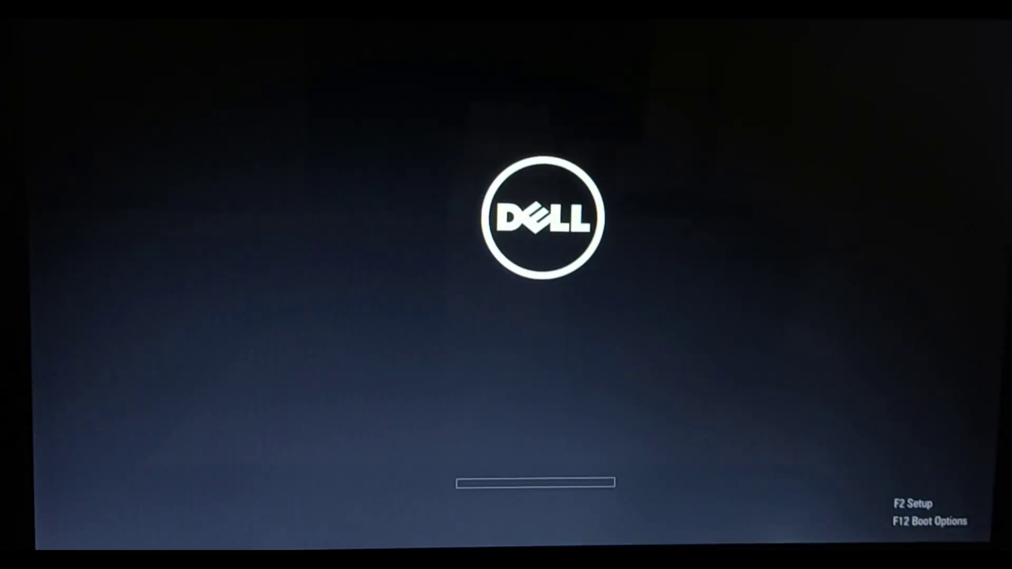
Bring up the one-time boot menu at startup and choose the Verbatim USB drive
key("F12")
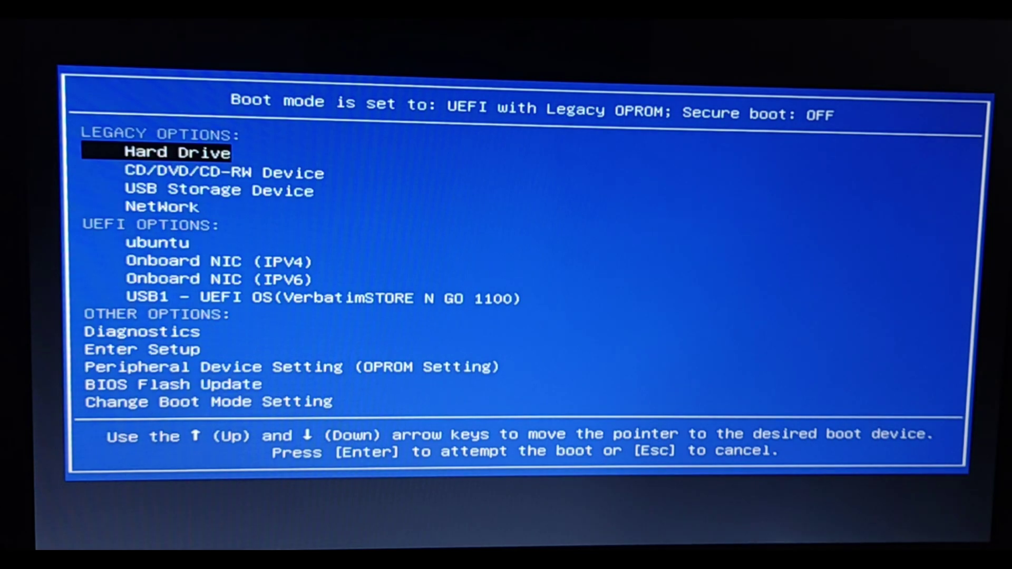
key("Down")
key("Down")
key("Down")
key("Down")
key("Down")
key("Down")
key("Down")
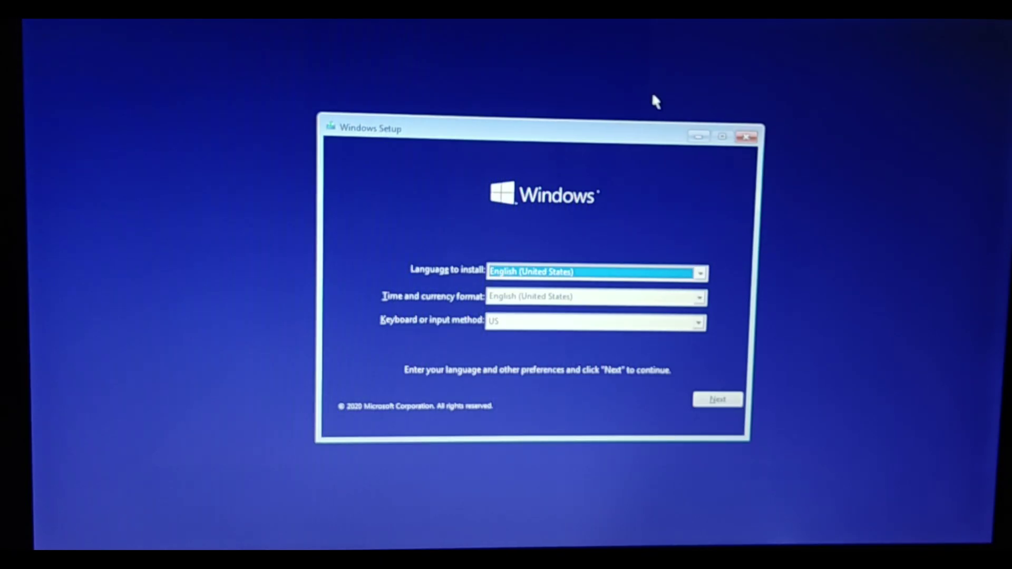
Close the Windows Setup window to bring up the cancel-installation confirmation
left_click(745, 138)
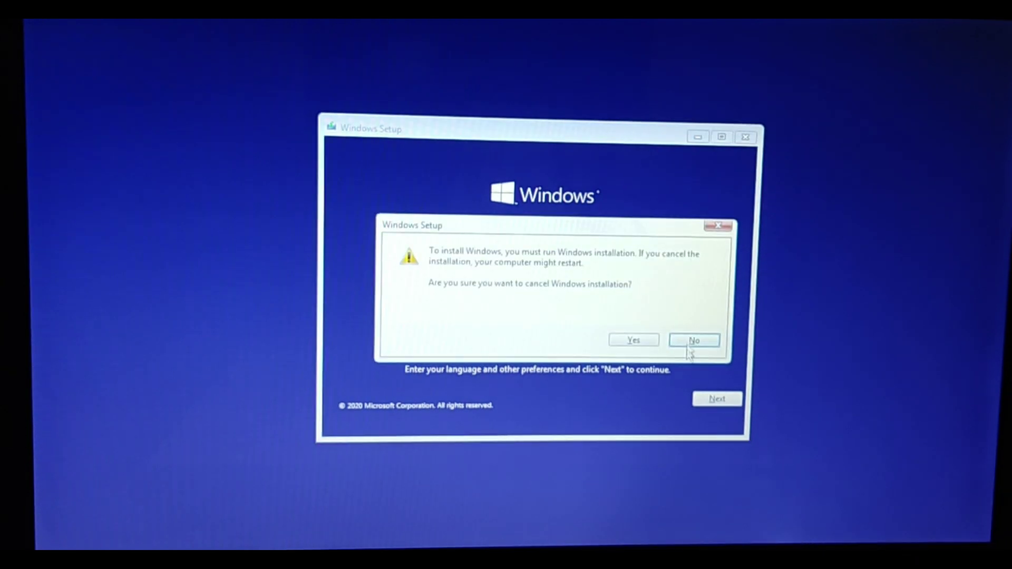